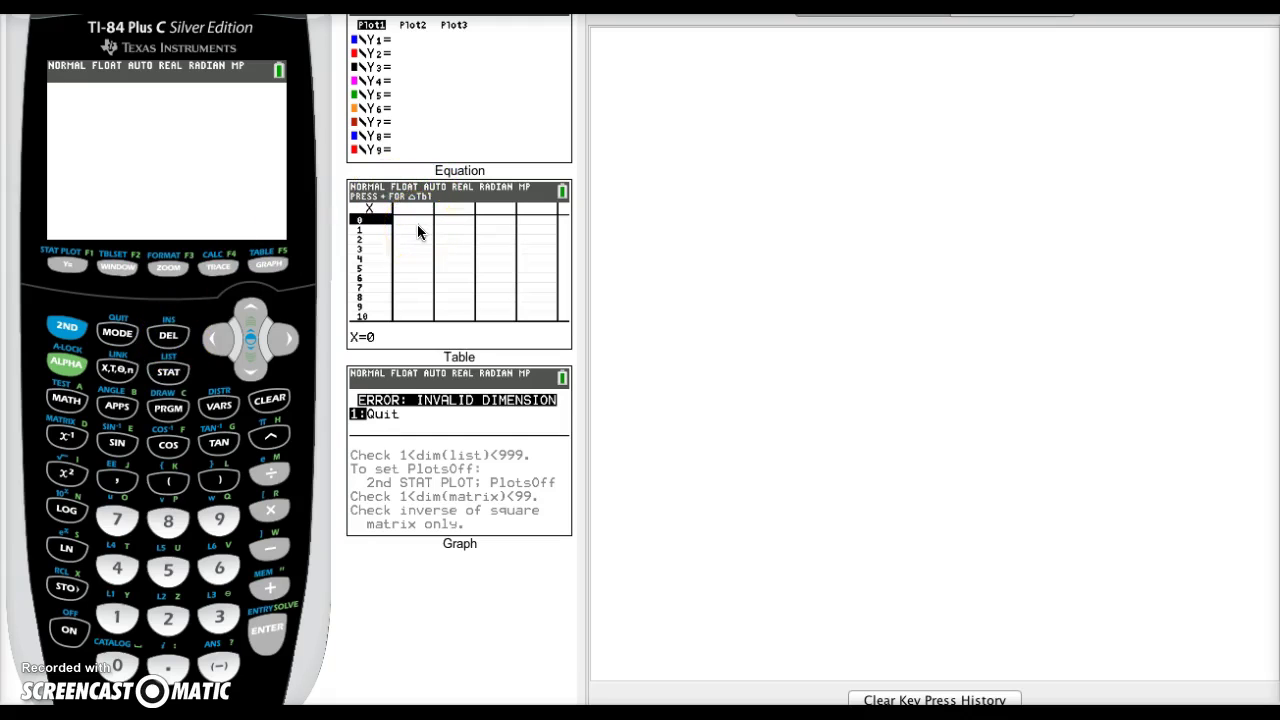
In the STAT list editor, enter 2008 and 2004 as the first two L1 years.
click(170, 372)
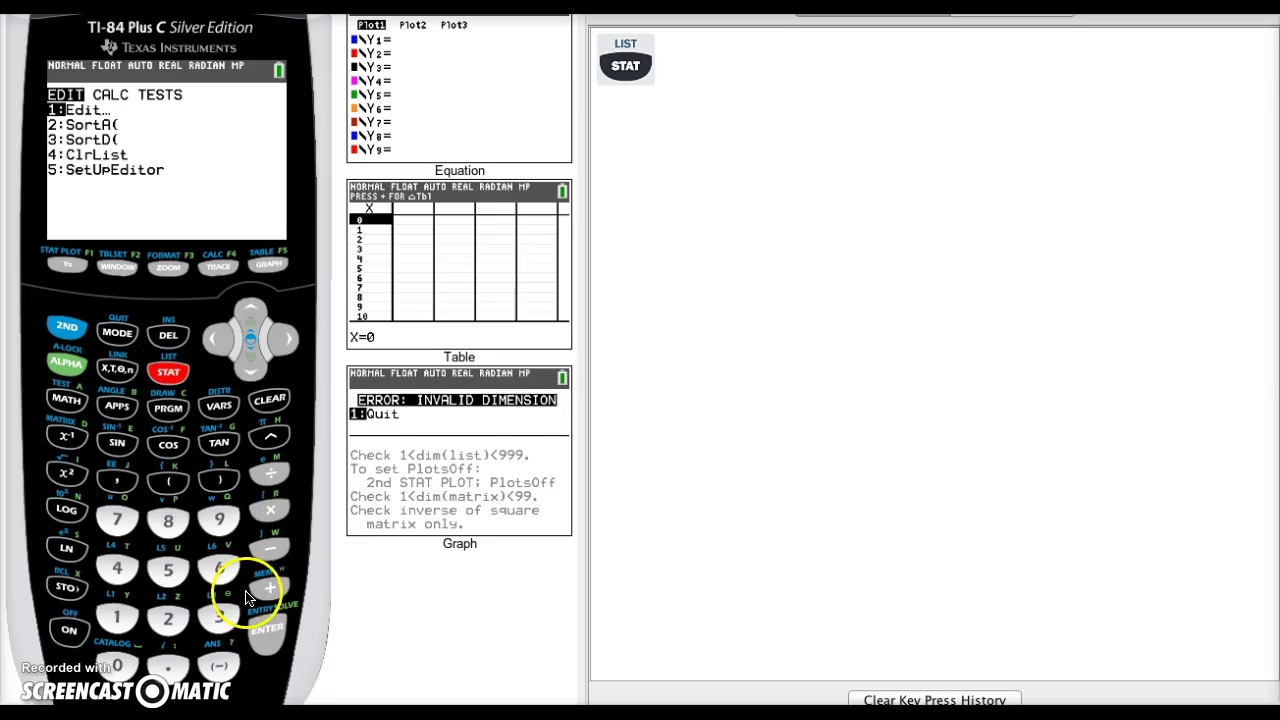
click(266, 634)
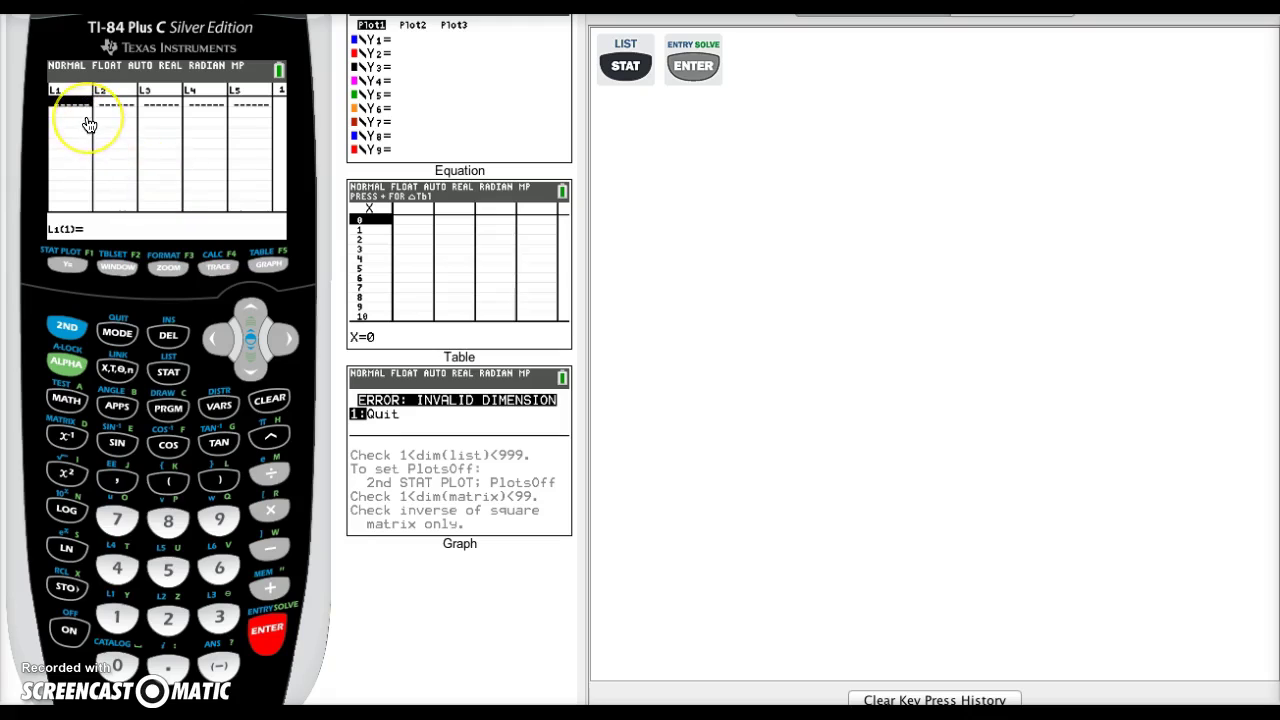
text(2008)
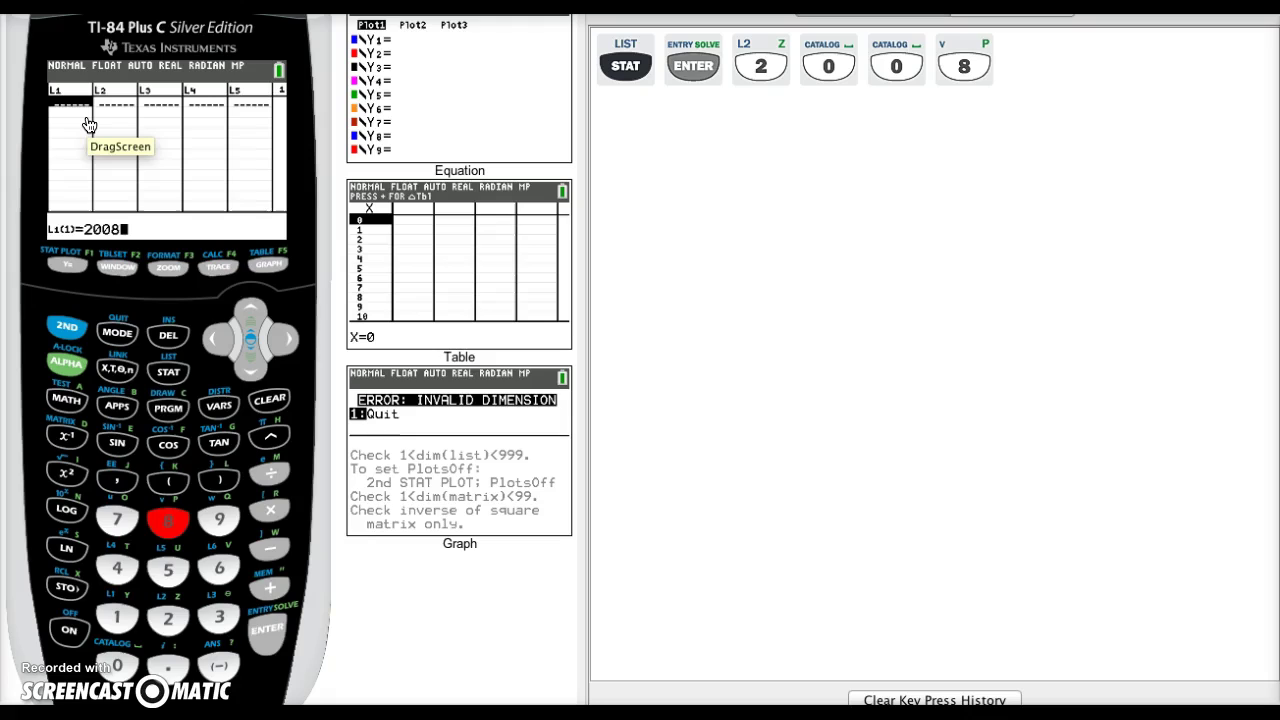
key(Return)
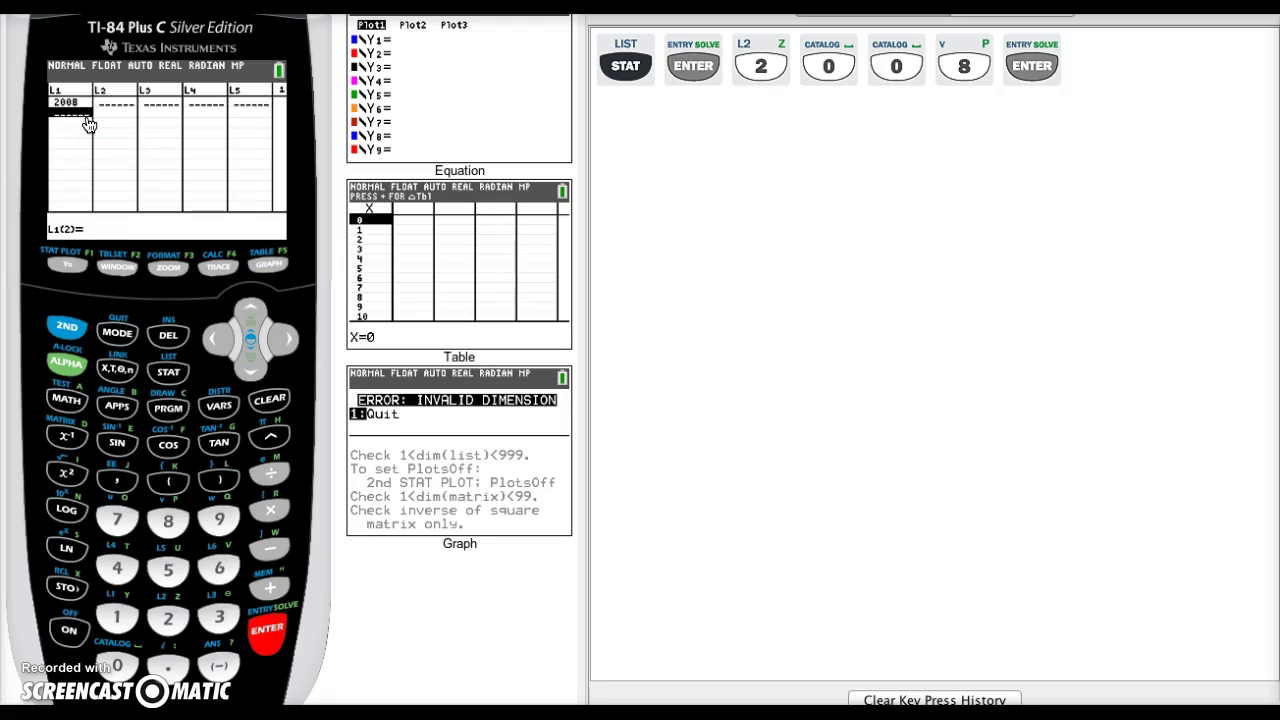
text(2004)
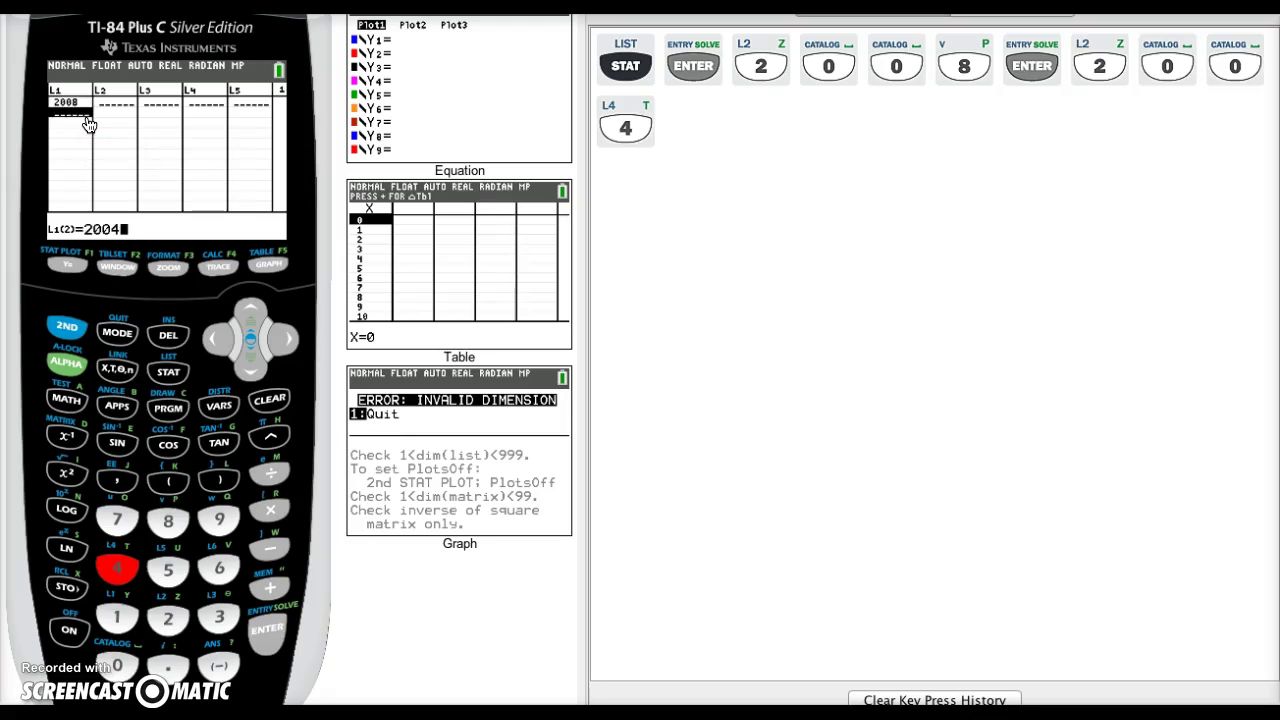
key(Return)
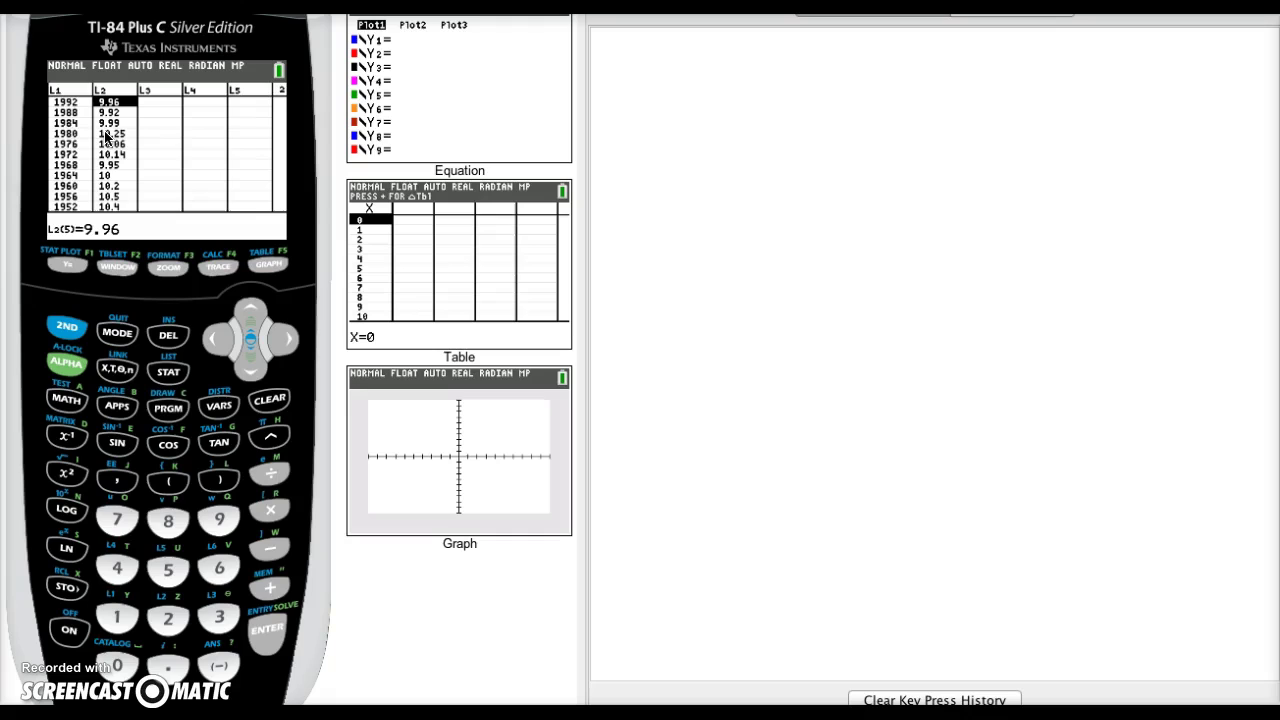
click(250, 318)
click(250, 318)
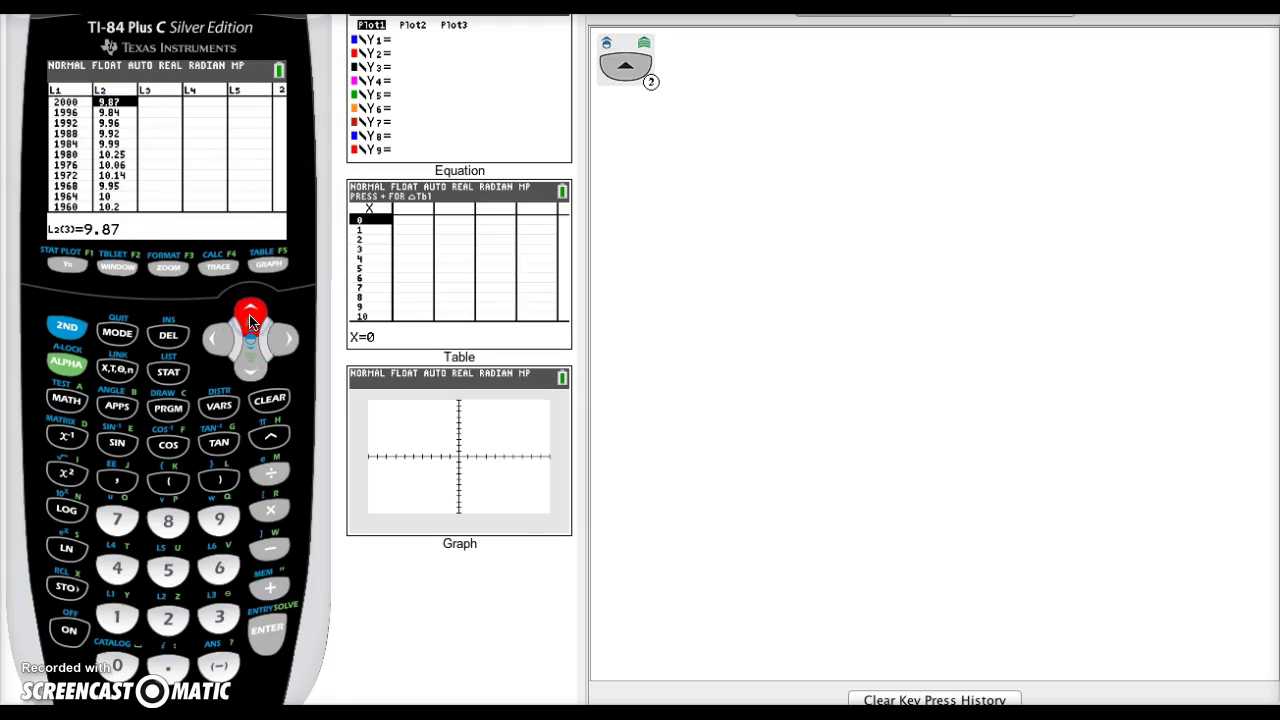
click(251, 366)
click(252, 368)
click(252, 368)
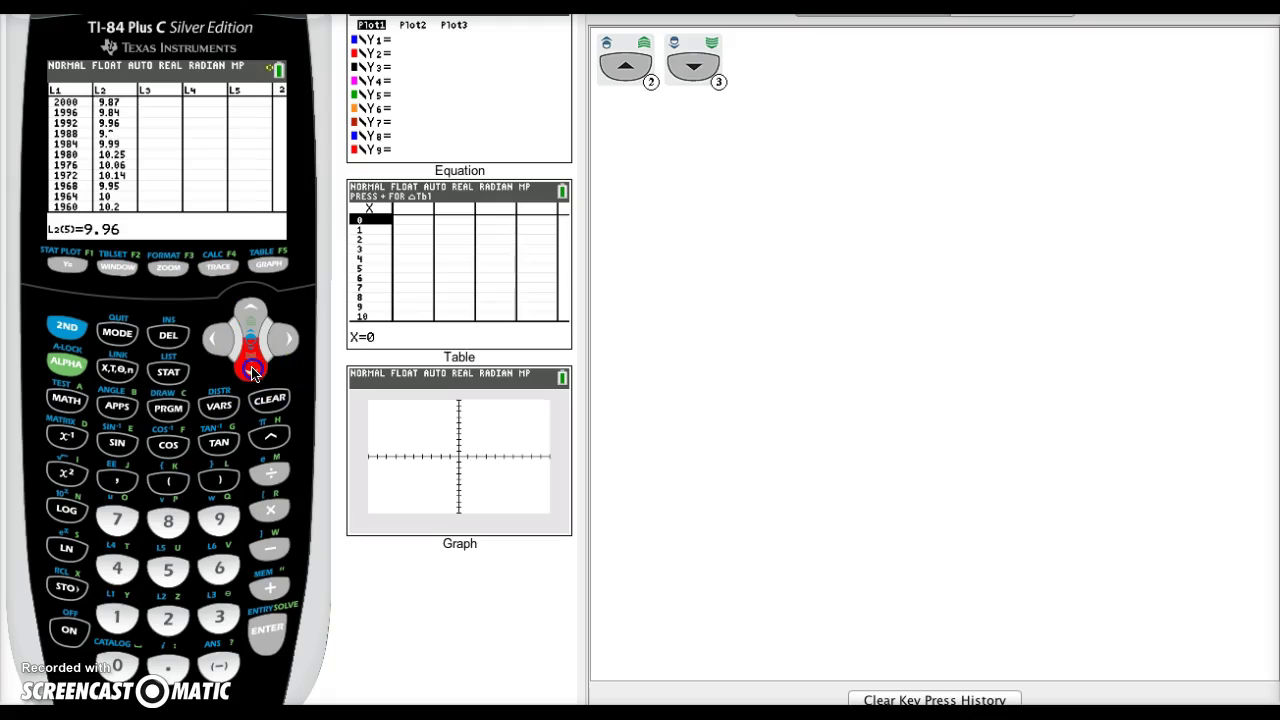
click(253, 370)
click(253, 371)
click(253, 372)
click(252, 371)
click(252, 371)
click(252, 371)
click(252, 371)
click(252, 371)
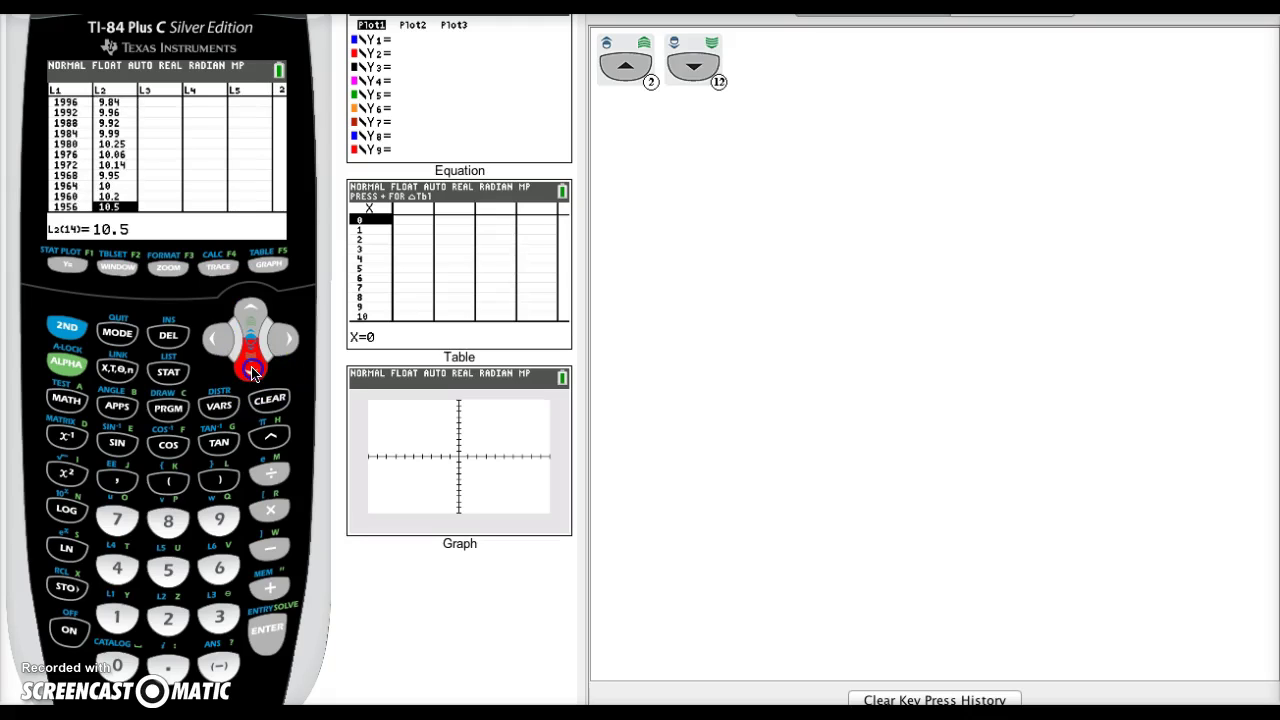
click(252, 371)
click(252, 371)
click(252, 371)
click(252, 371)
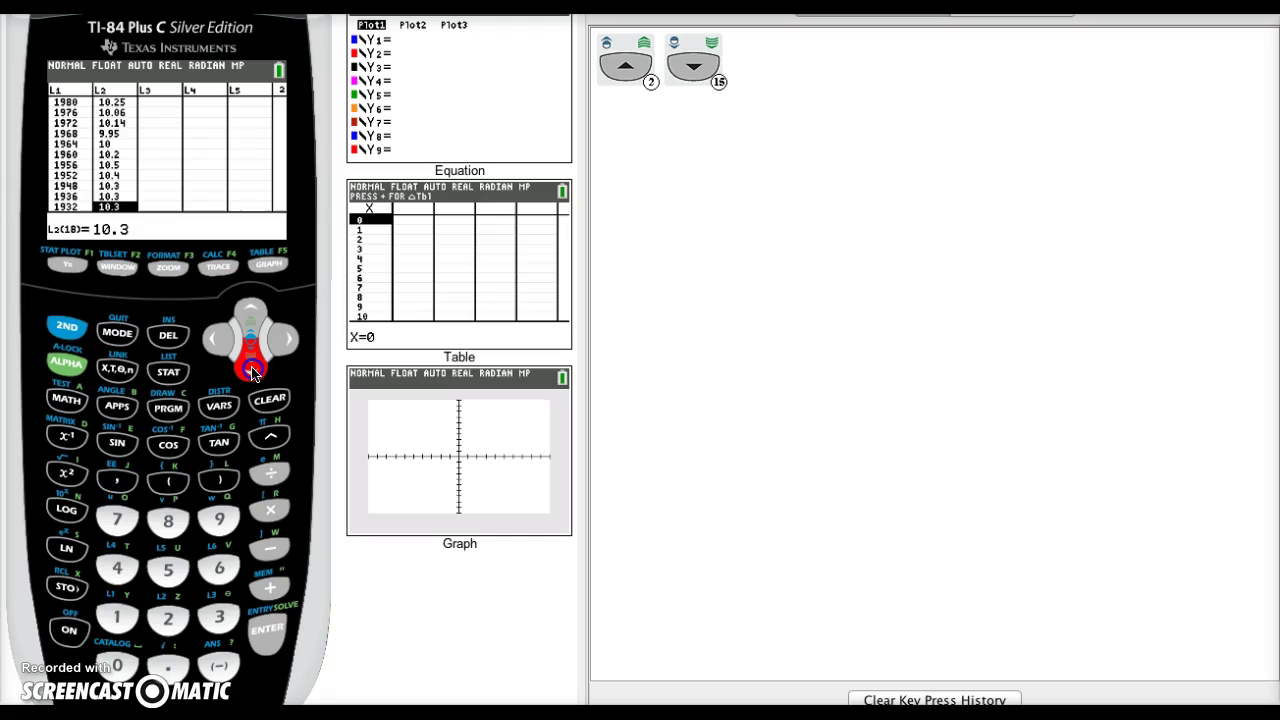
click(252, 371)
click(252, 371)
click(252, 371)
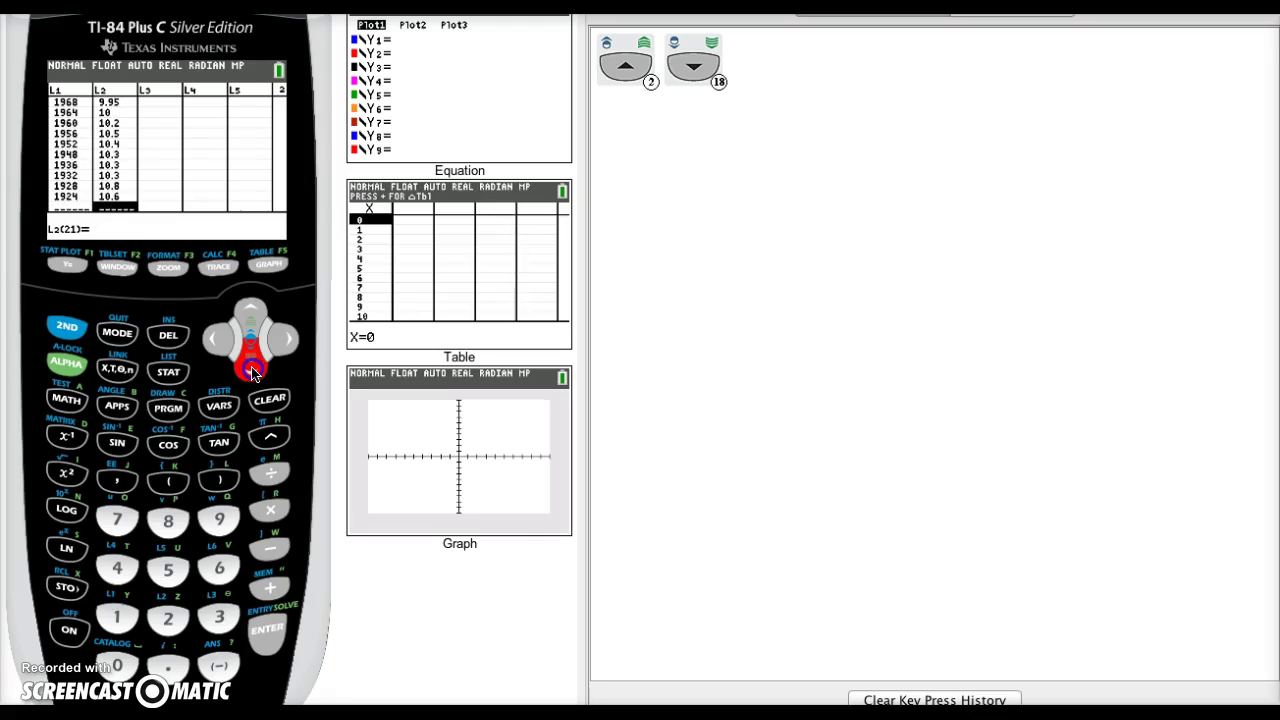
click(252, 371)
click(251, 312)
click(252, 314)
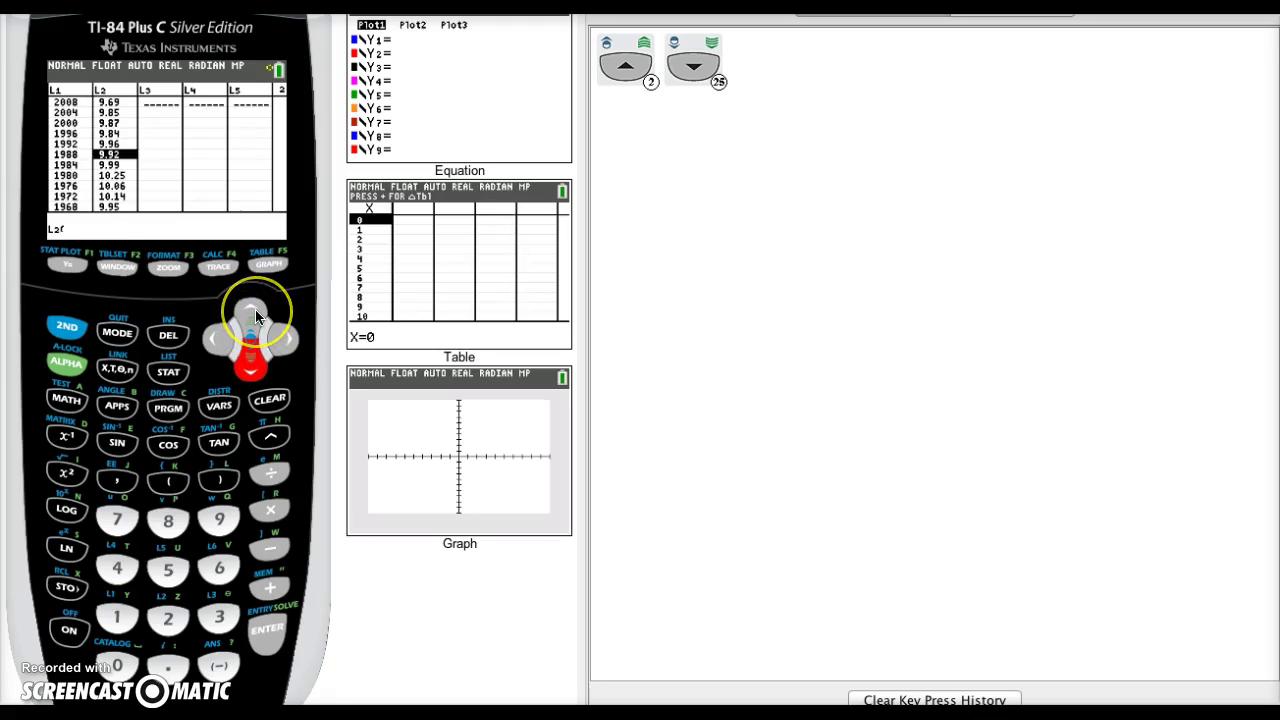
click(255, 316)
click(255, 316)
click(255, 316)
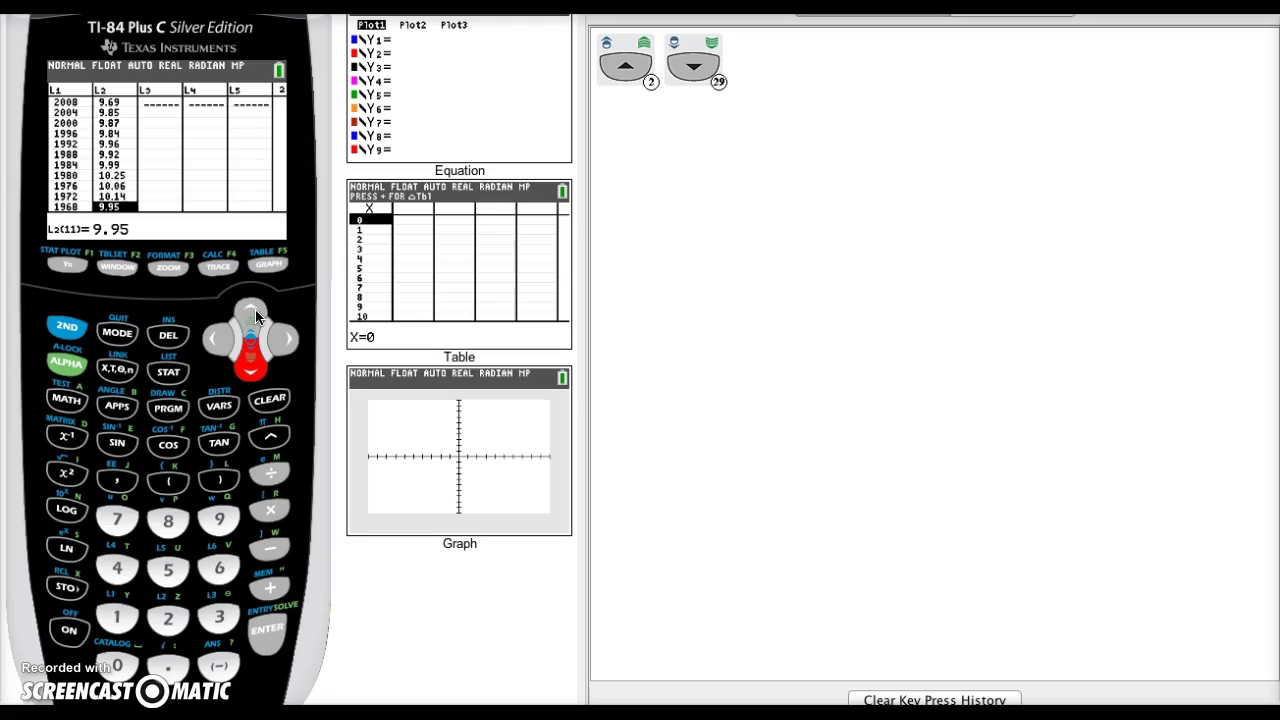
click(255, 316)
click(255, 316)
click(255, 316)
click(255, 316)
click(255, 316)
click(255, 316)
click(255, 316)
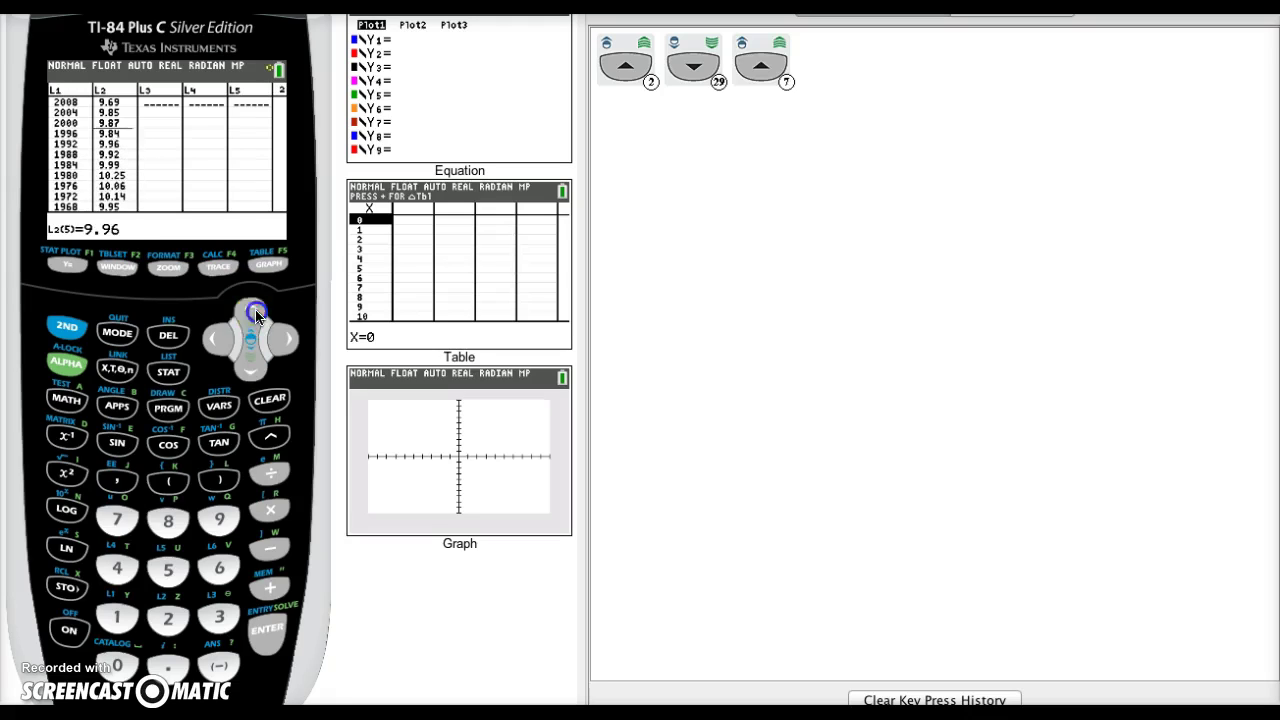
click(255, 316)
click(255, 316)
click(255, 316)
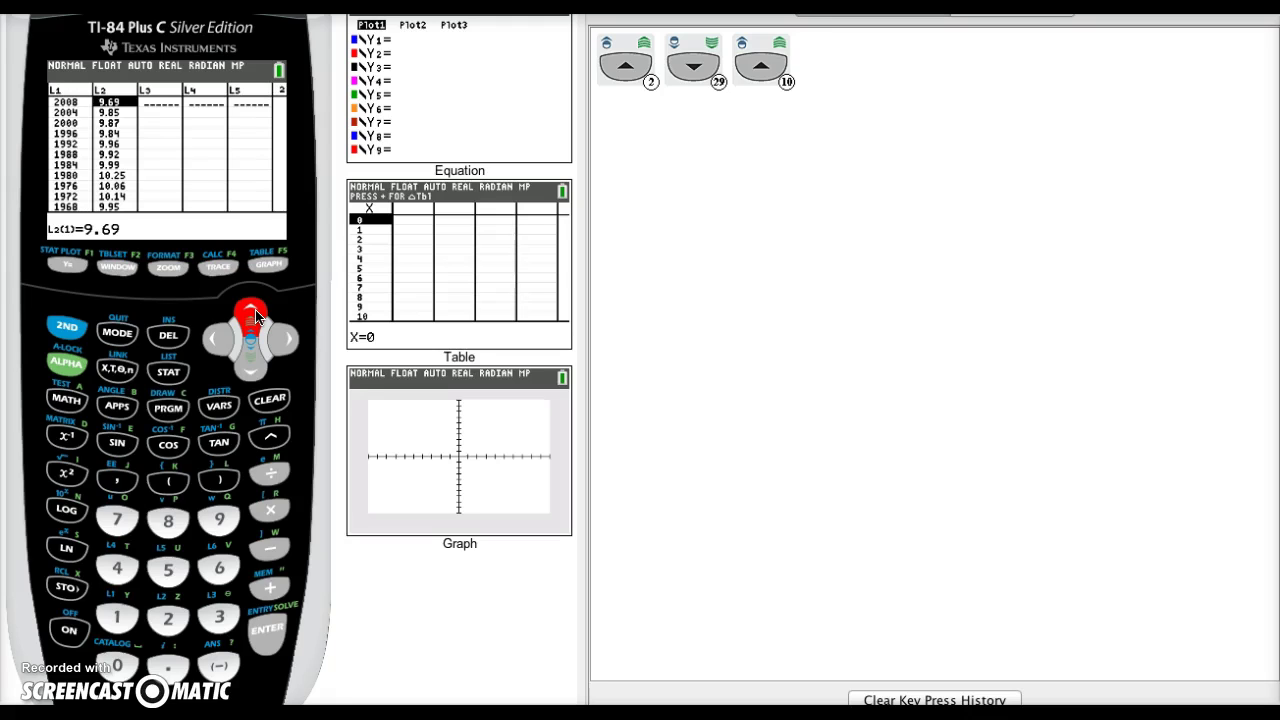
Choose LinReg(ax+b) from the STAT CALC menu.
click(169, 374)
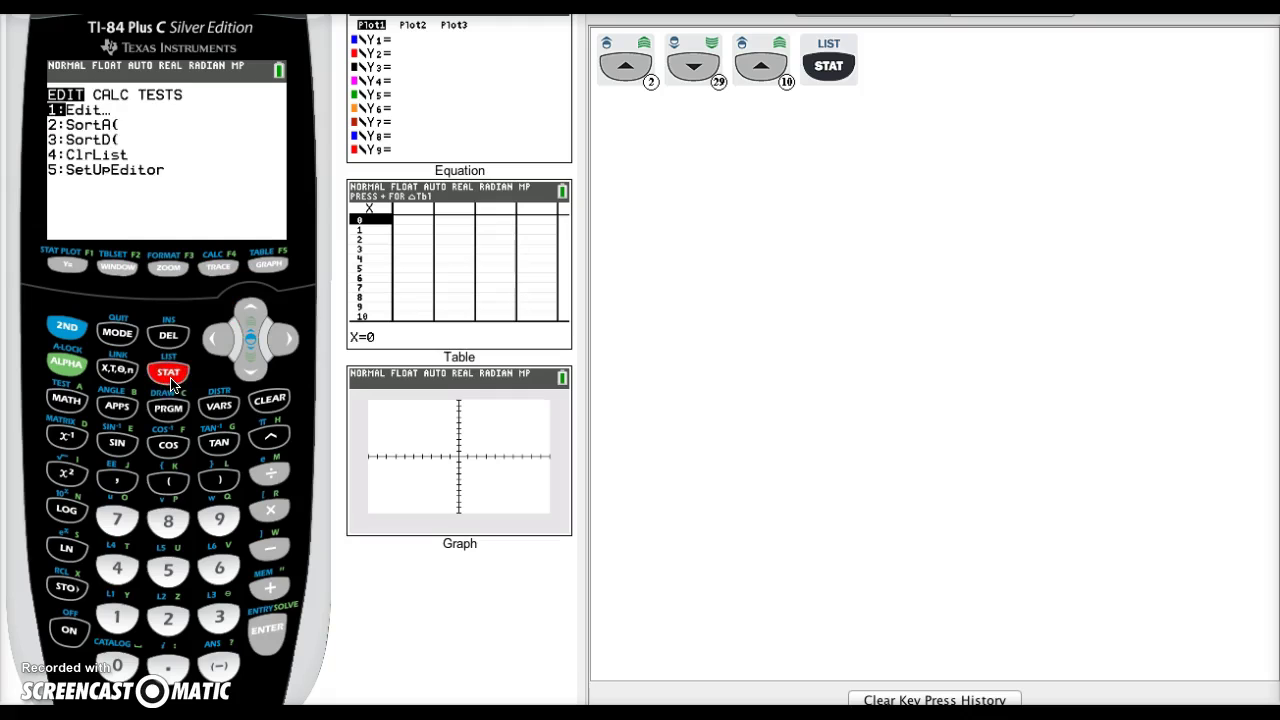
click(281, 342)
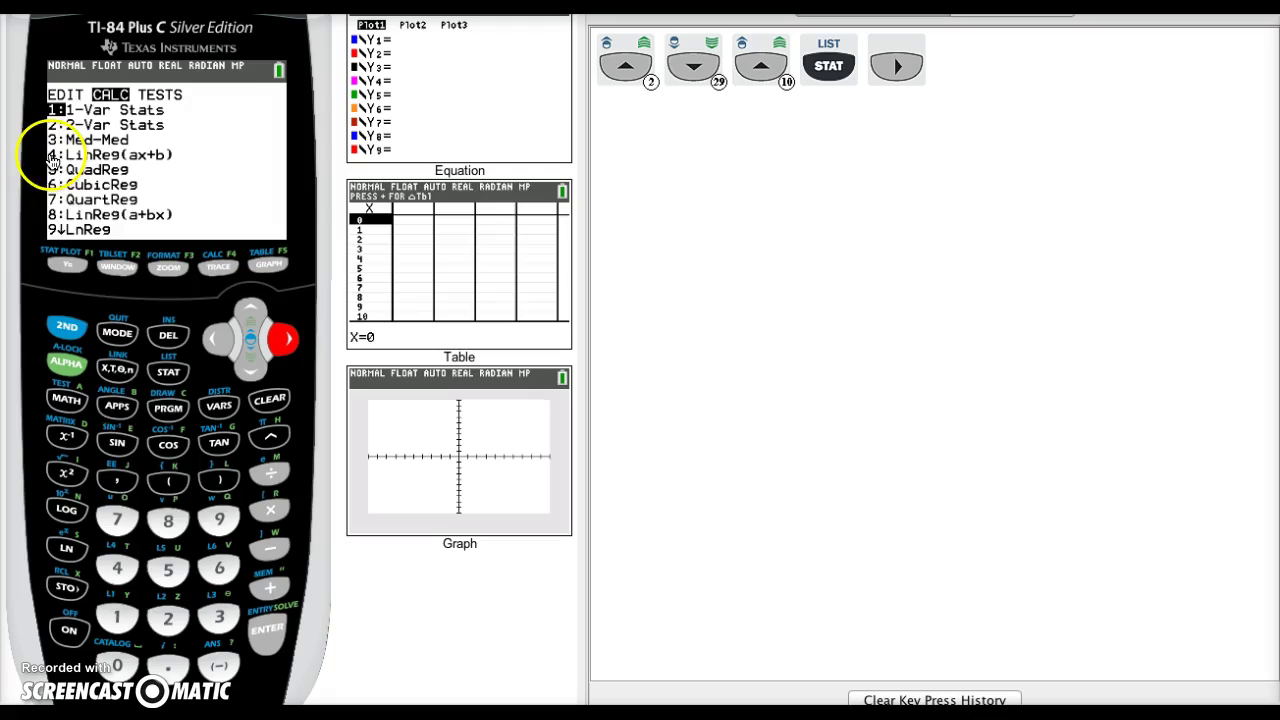
click(117, 569)
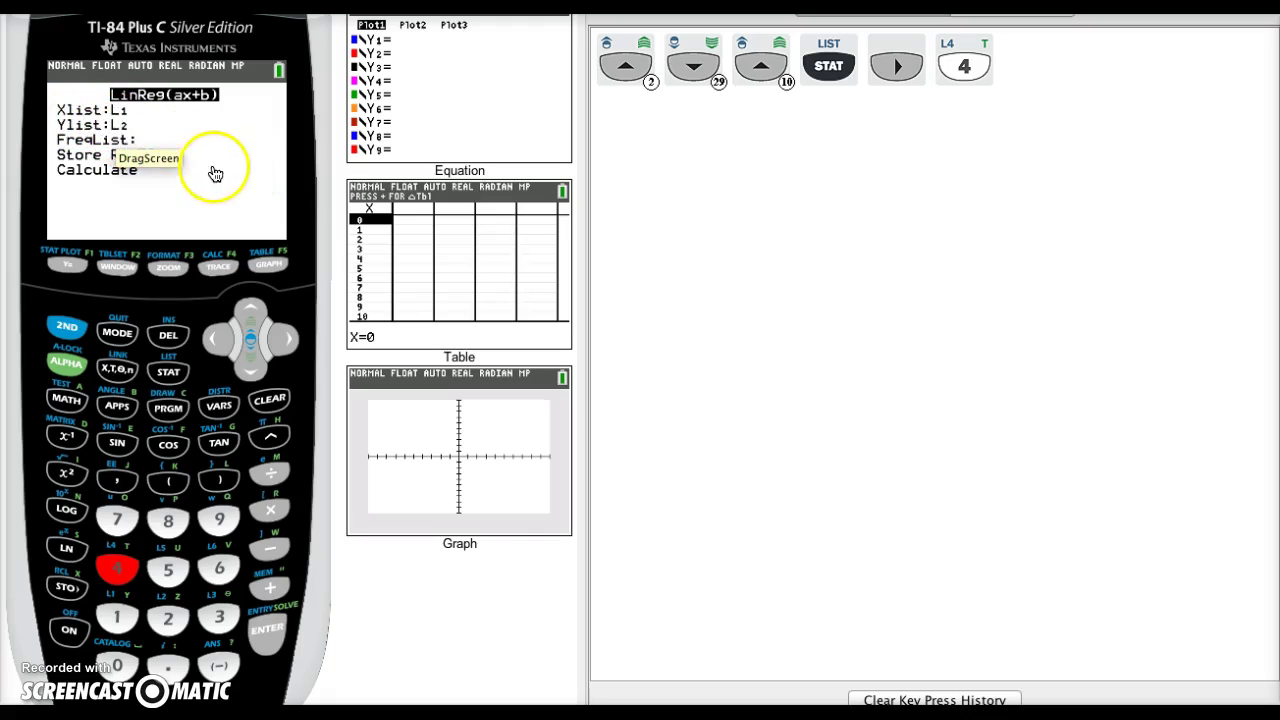
Set Store RegEQ to Y1 and calculate, giving a=-.0097021593 and b=29.24373045.
click(251, 368)
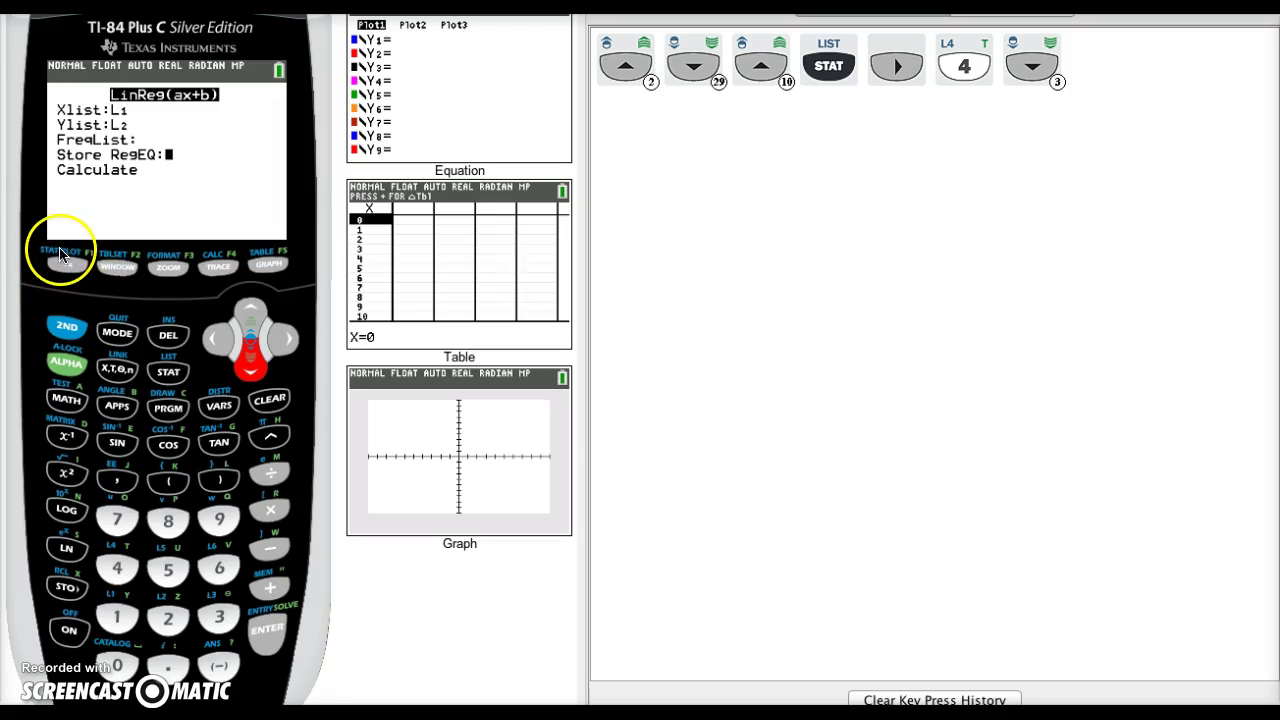
click(220, 408)
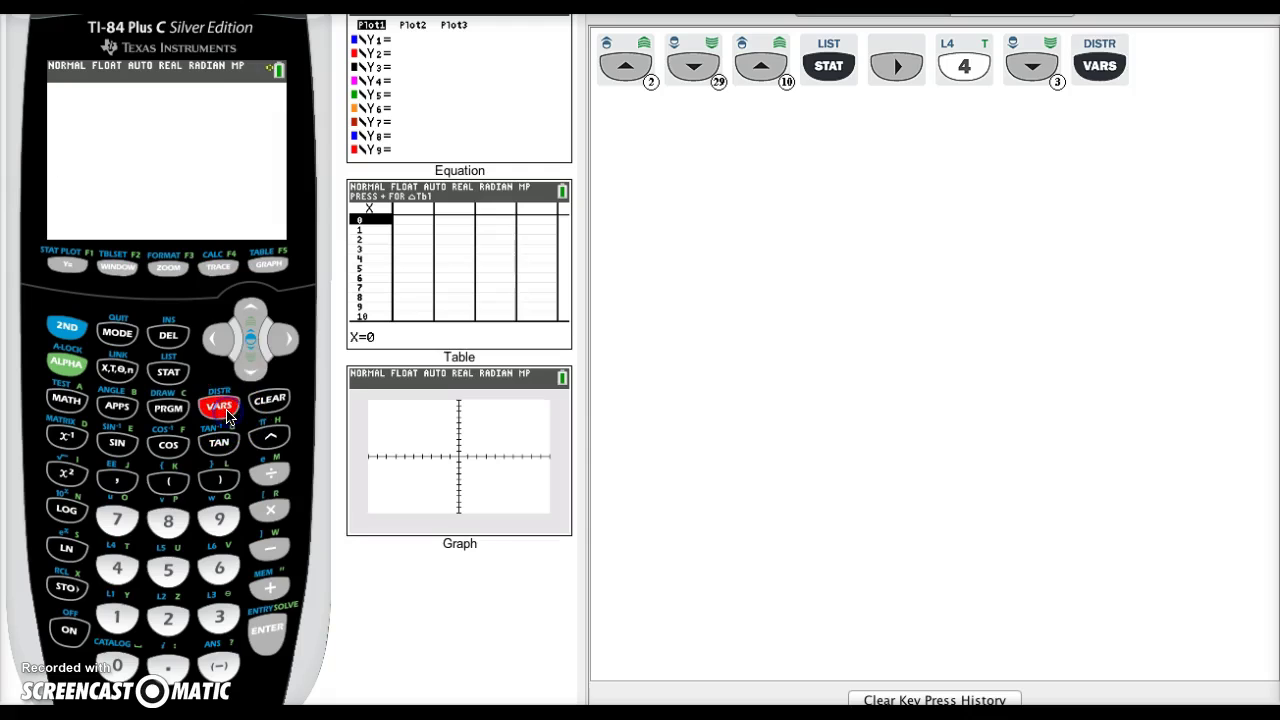
click(288, 342)
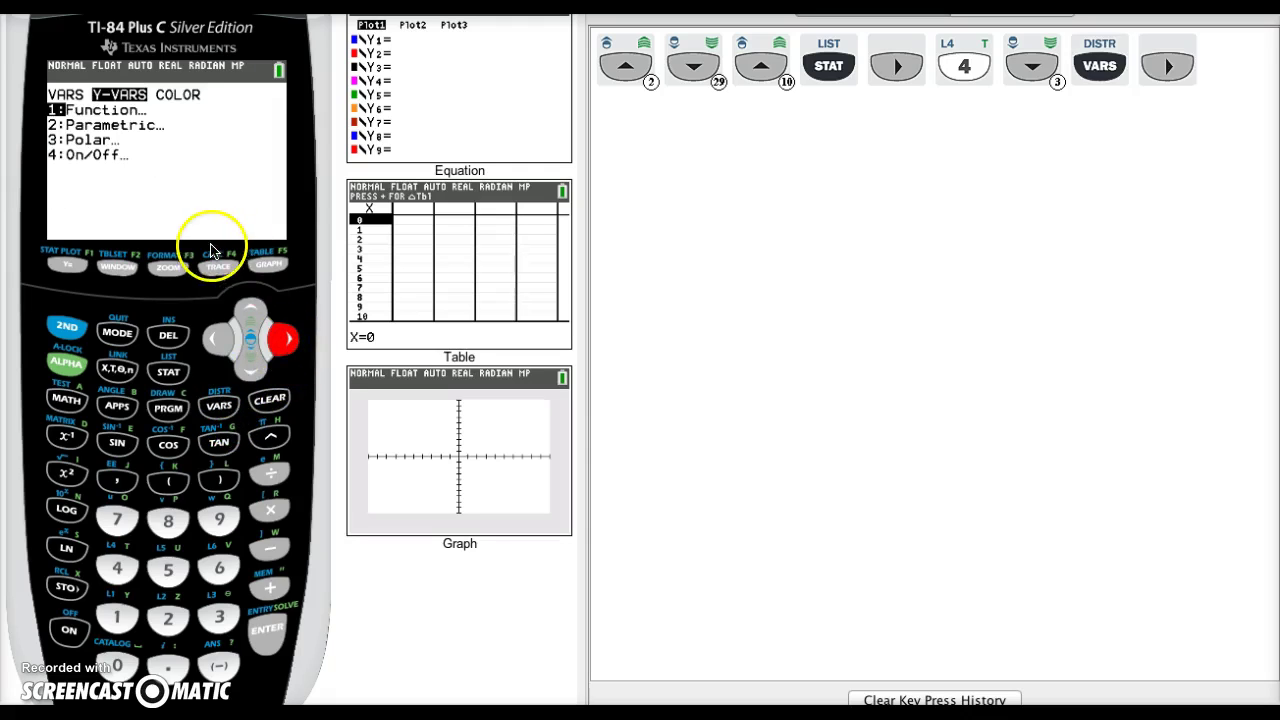
click(265, 622)
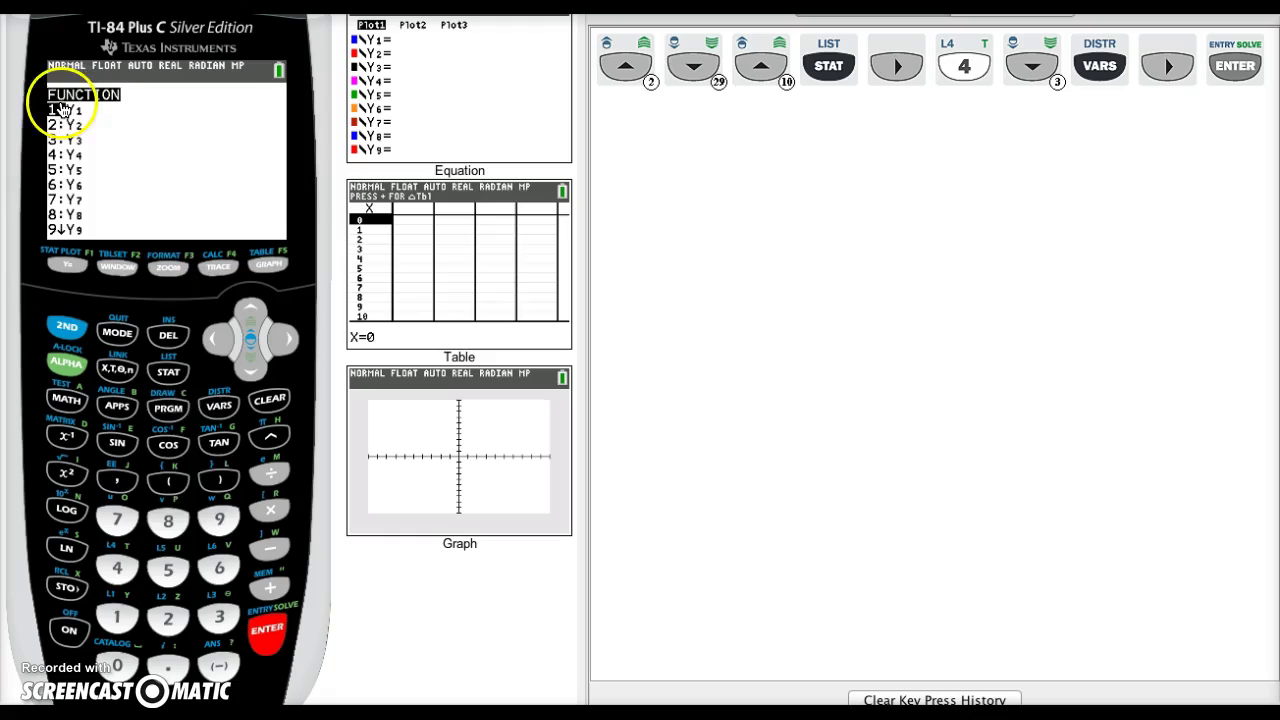
click(266, 636)
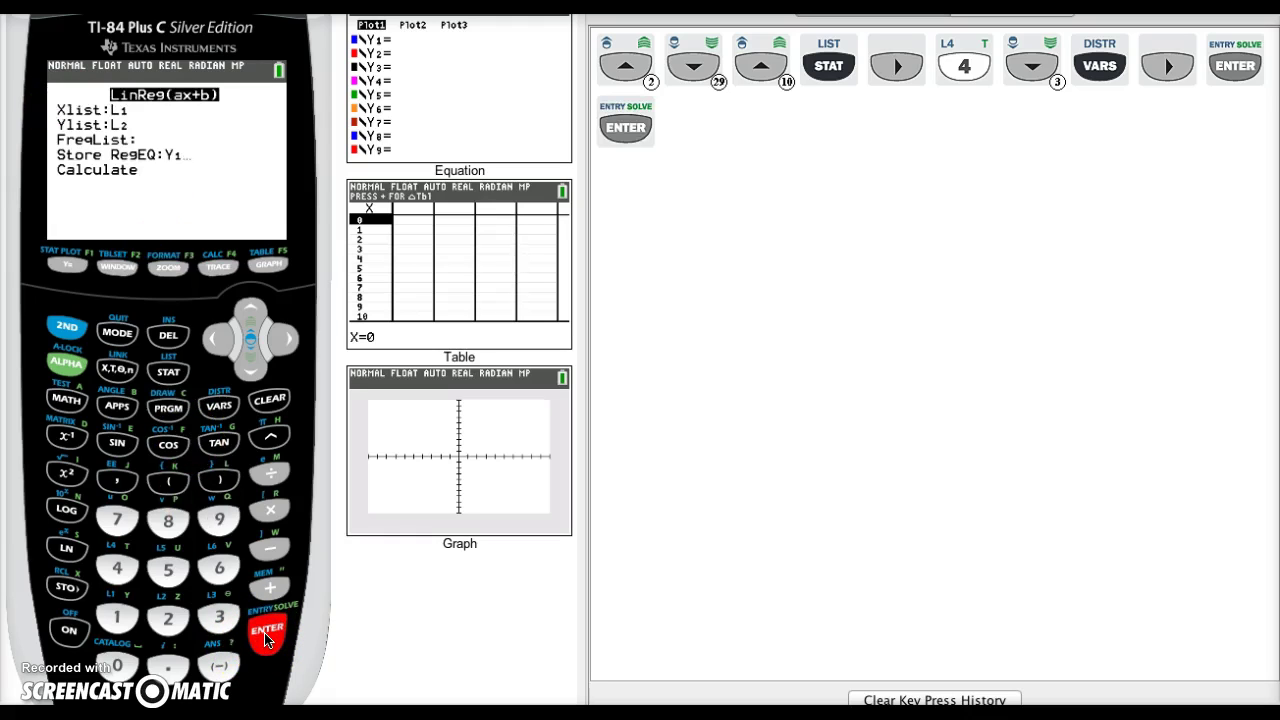
click(266, 636)
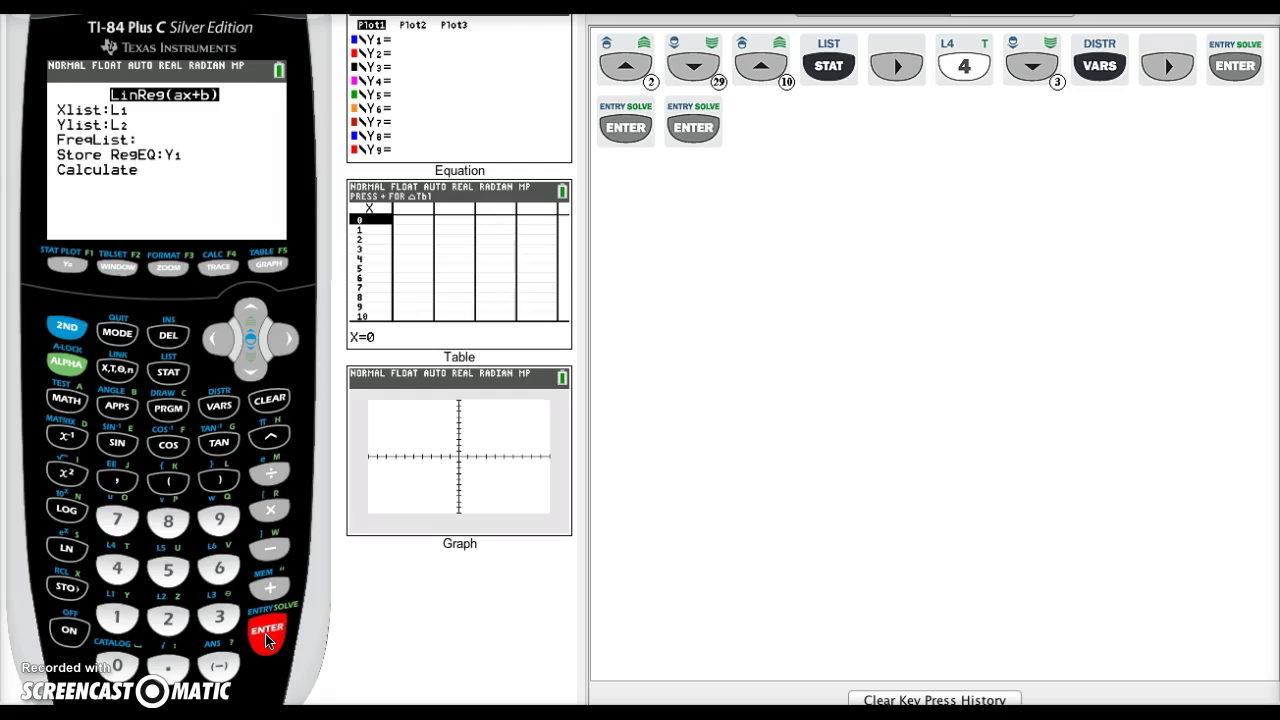
click(266, 636)
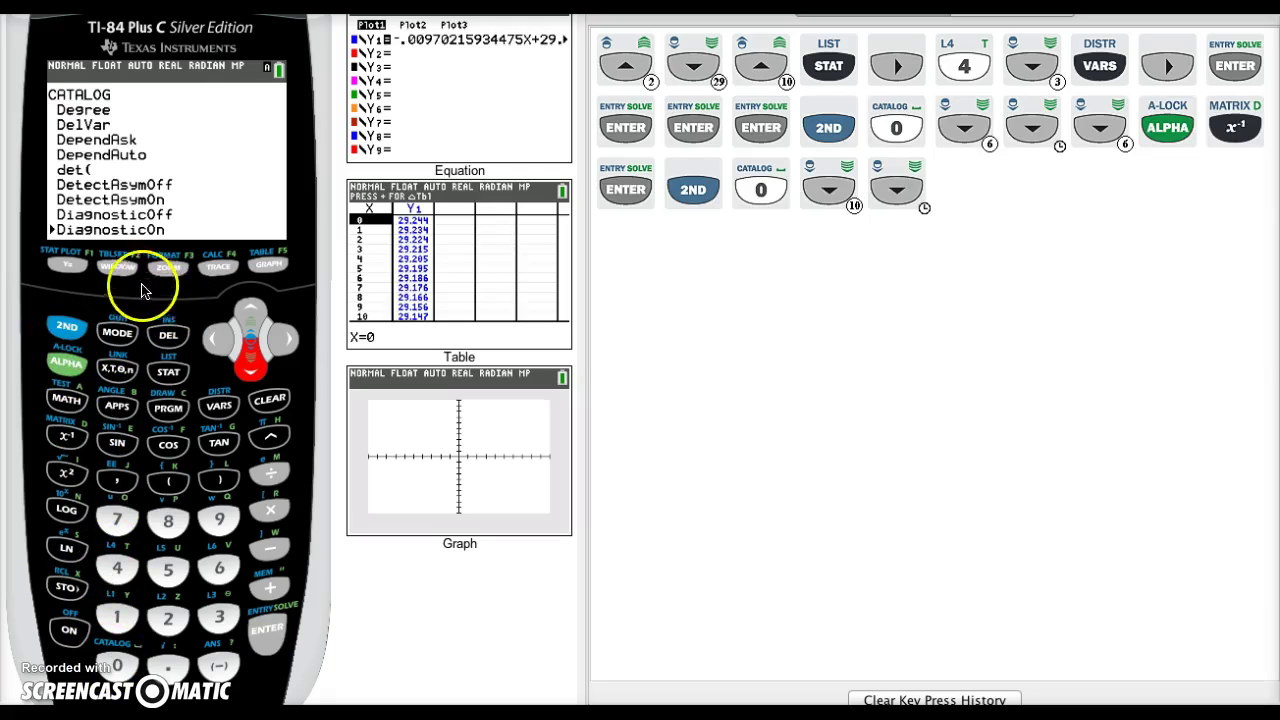
Run DiagnosticOn, which returns a syntax error, then clear the error.
click(272, 629)
click(272, 630)
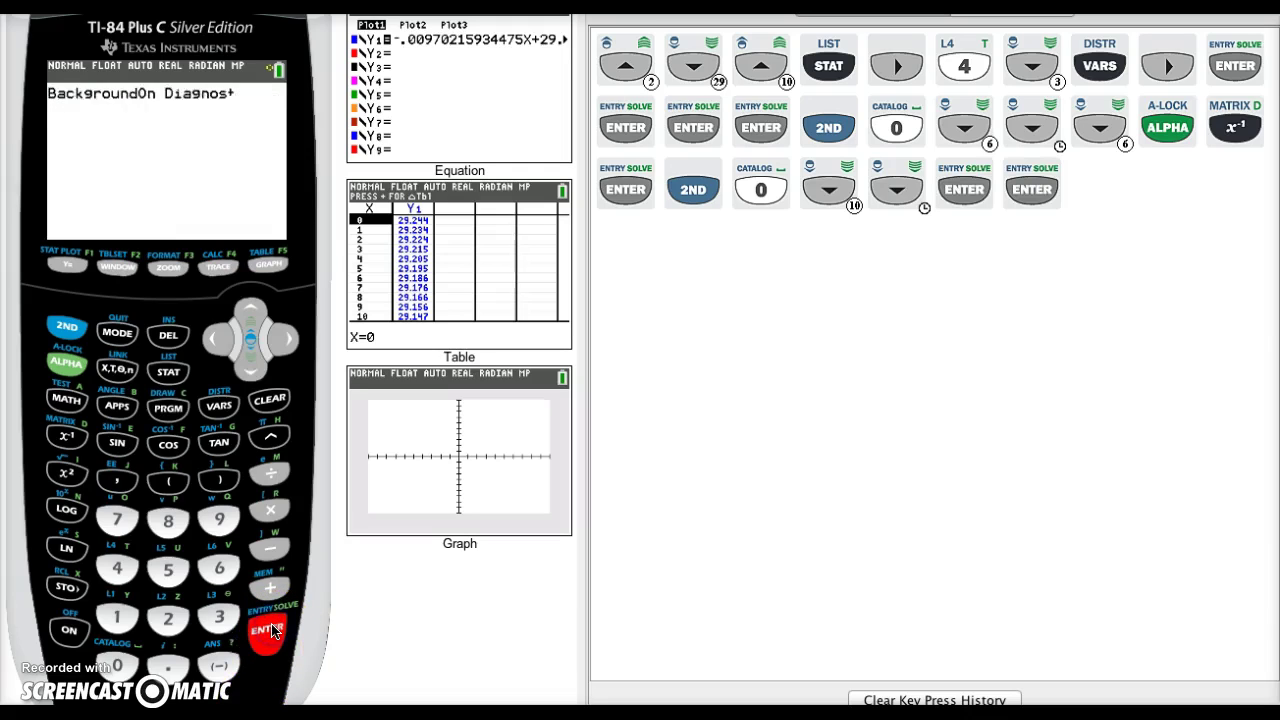
click(272, 630)
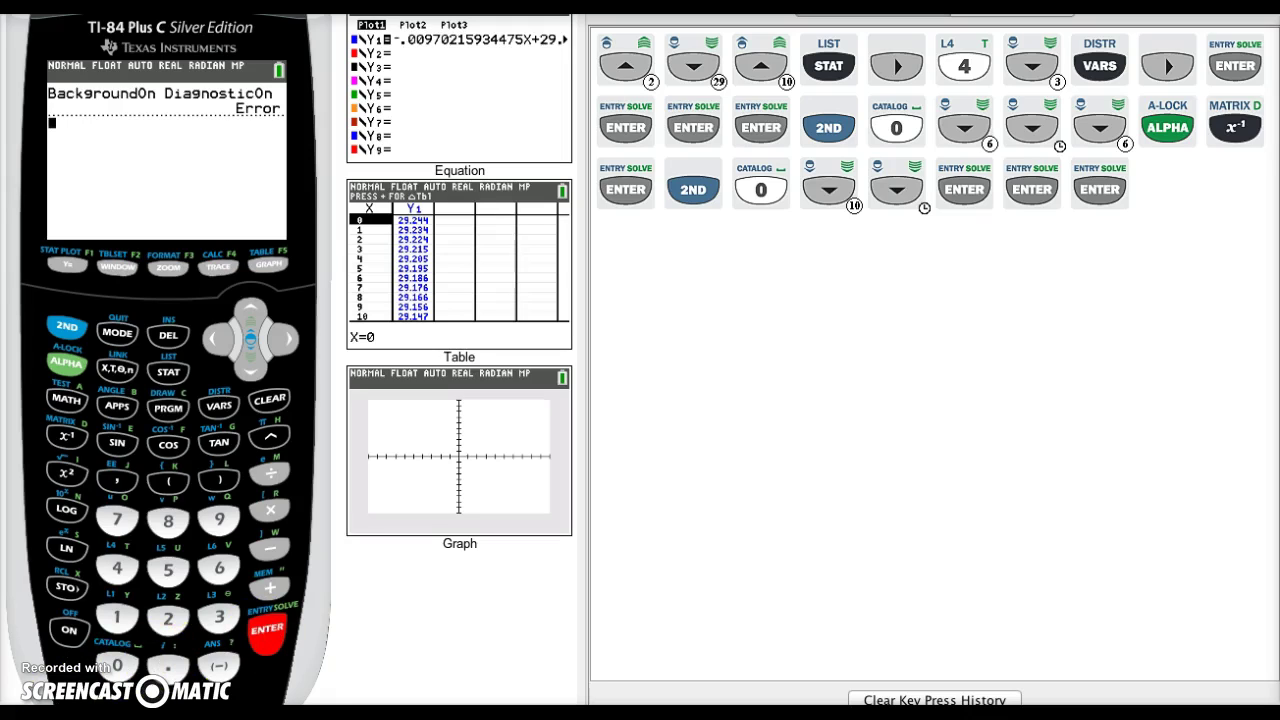
key(Escape)
Run DiagnosticOn again from the catalog so it returns Done.
key(shift)
key(0)
key(Down)
key(Down)
key(Down)
key(Down)
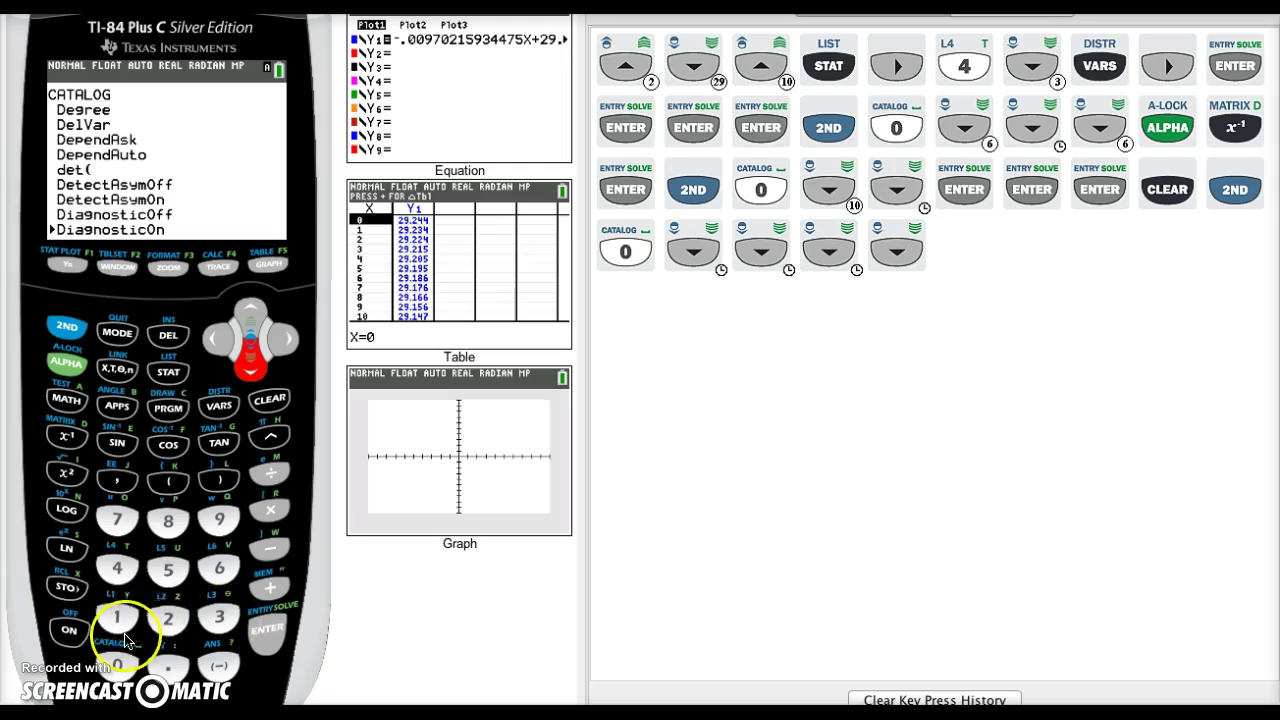
click(265, 638)
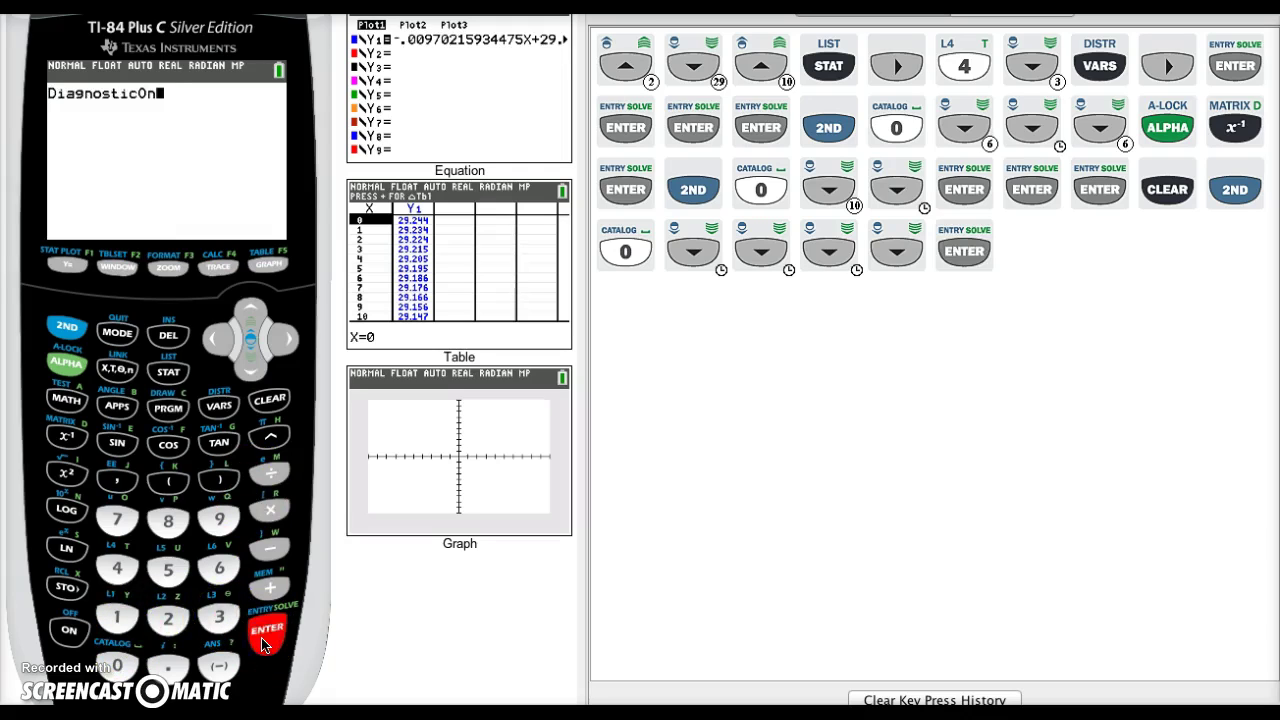
click(265, 638)
click(168, 371)
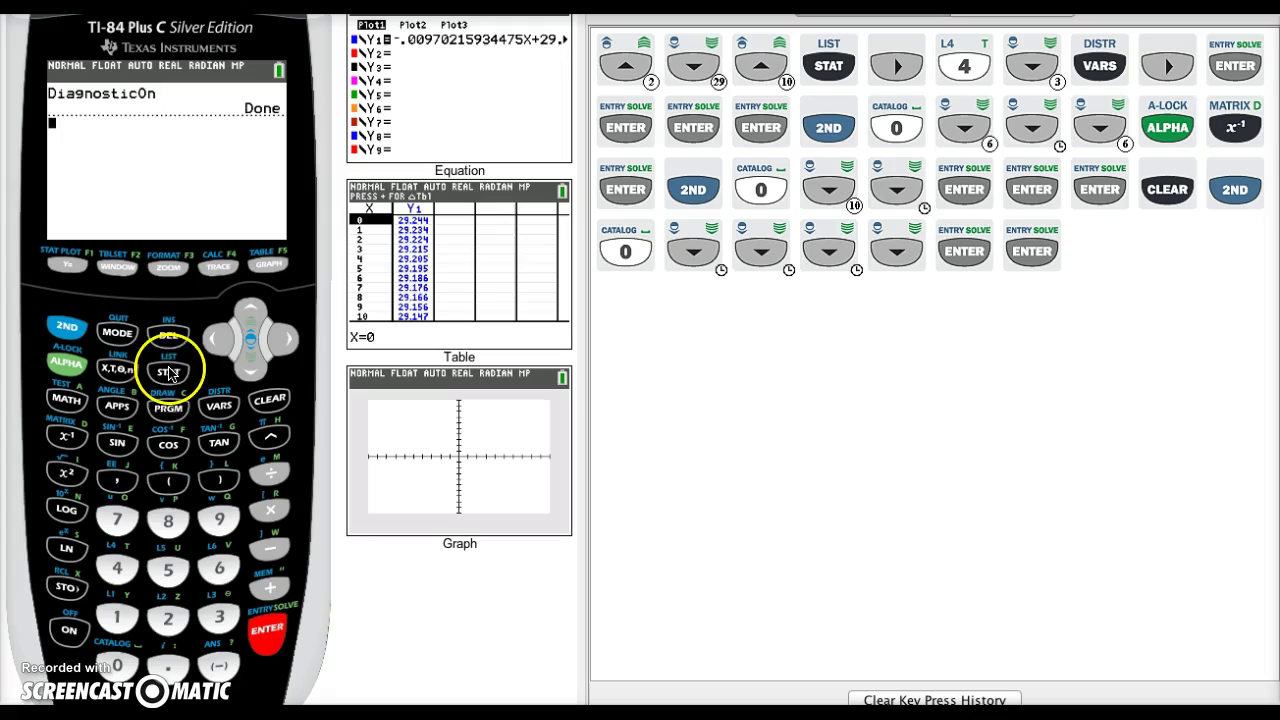
Rerun LinReg(ax+b) stored to Y1, now showing r²=.782437855 and r=-.8845551735.
click(281, 341)
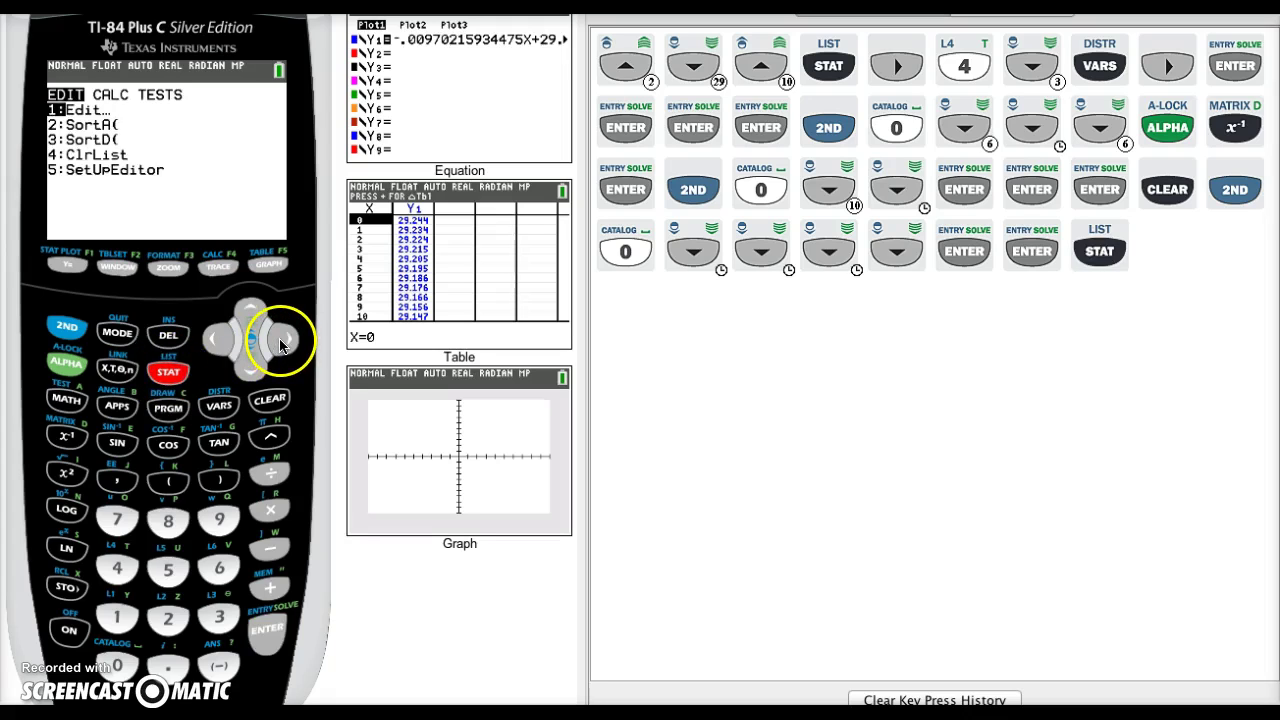
click(116, 583)
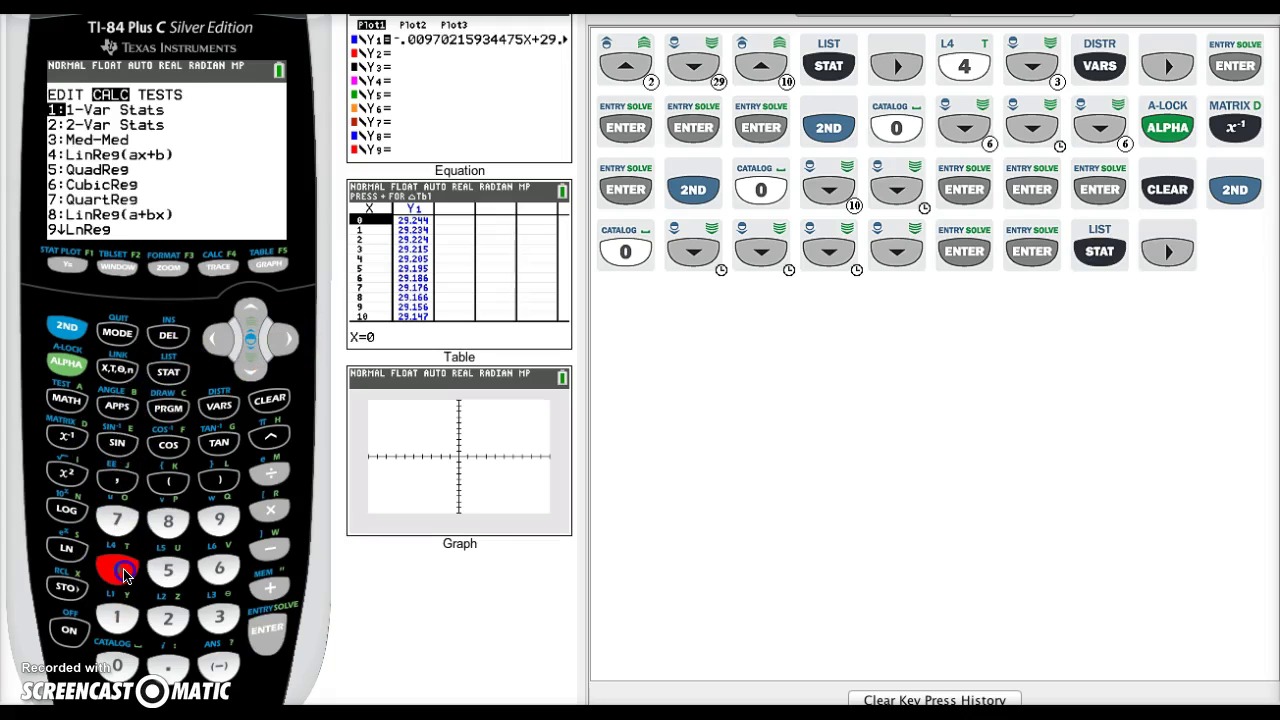
click(250, 365)
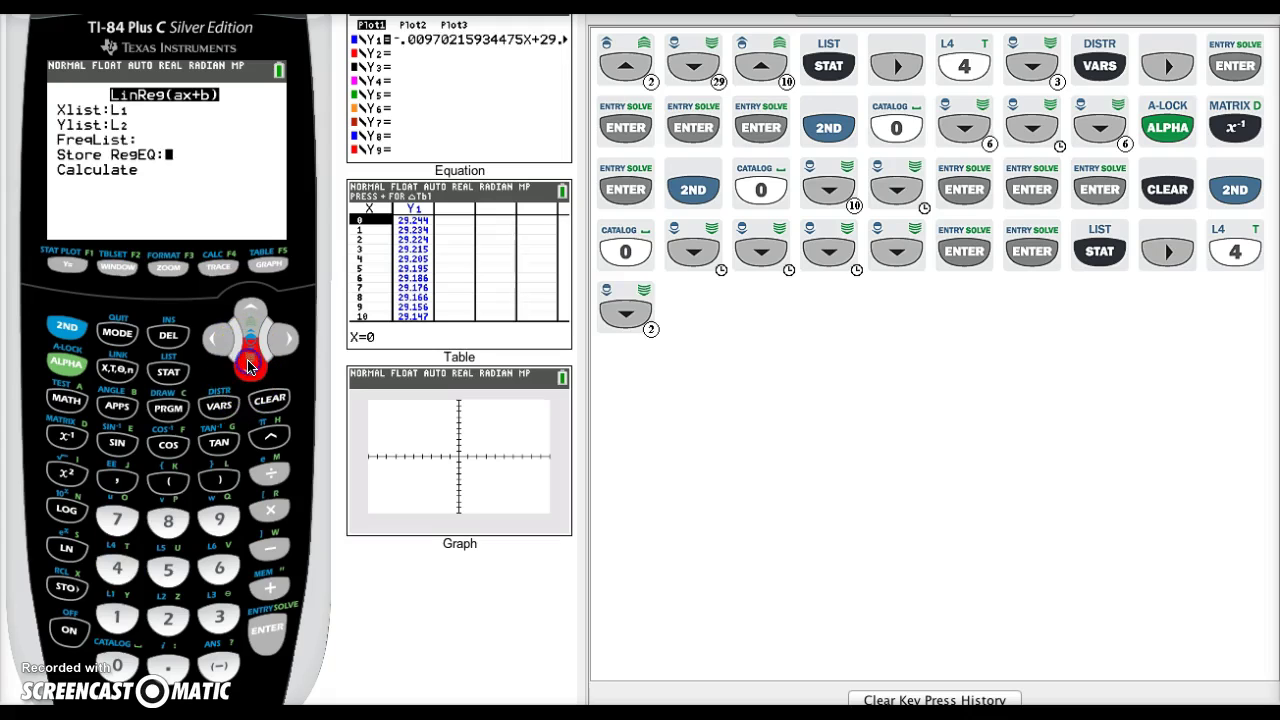
click(218, 405)
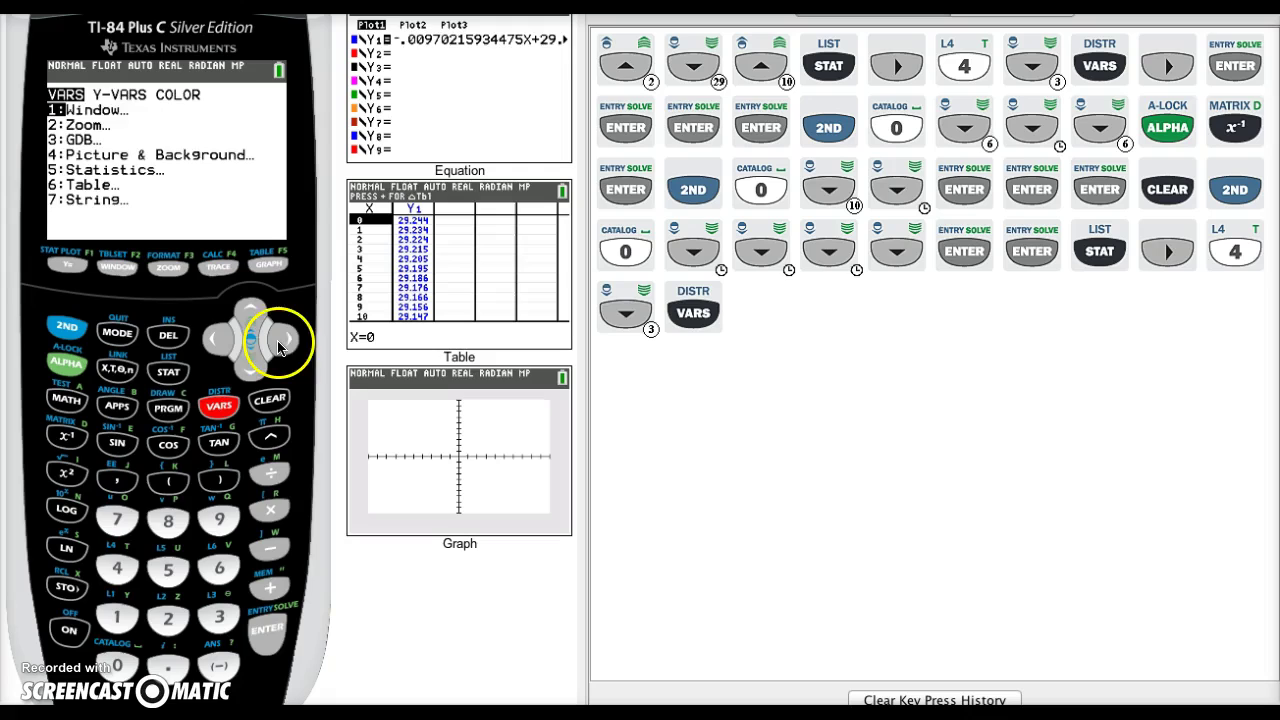
click(280, 342)
click(268, 635)
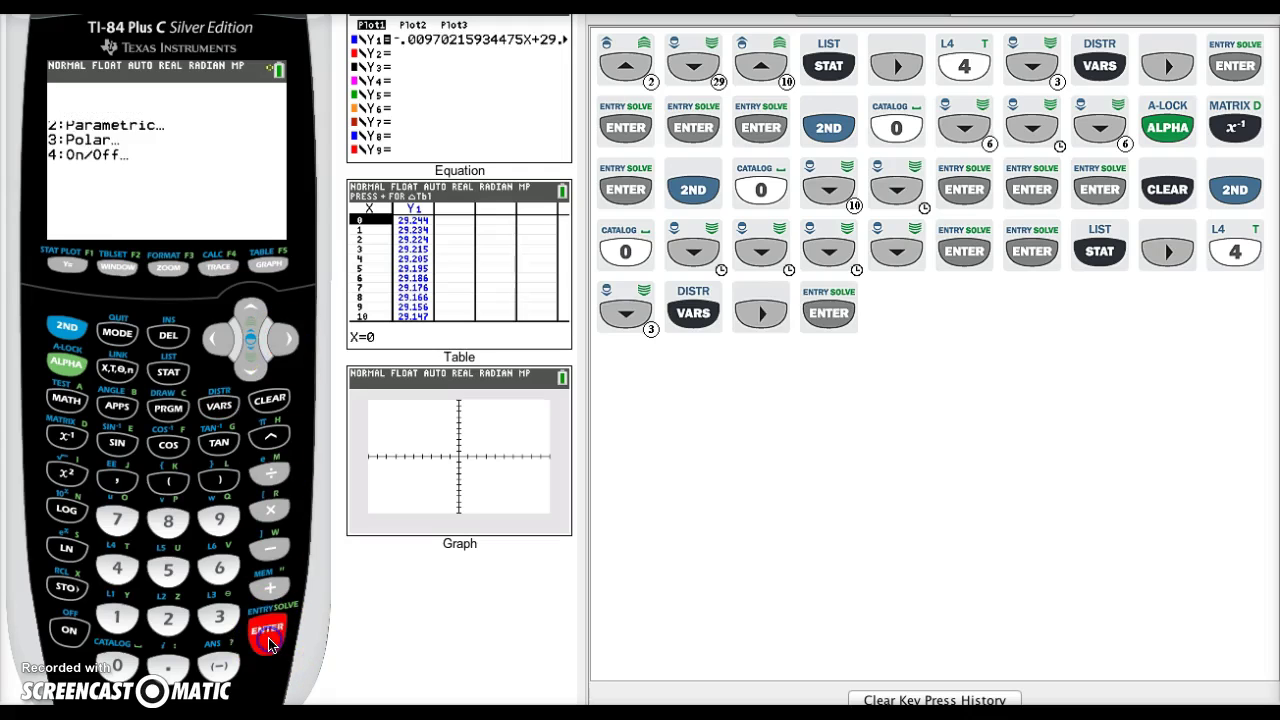
click(268, 640)
click(268, 640)
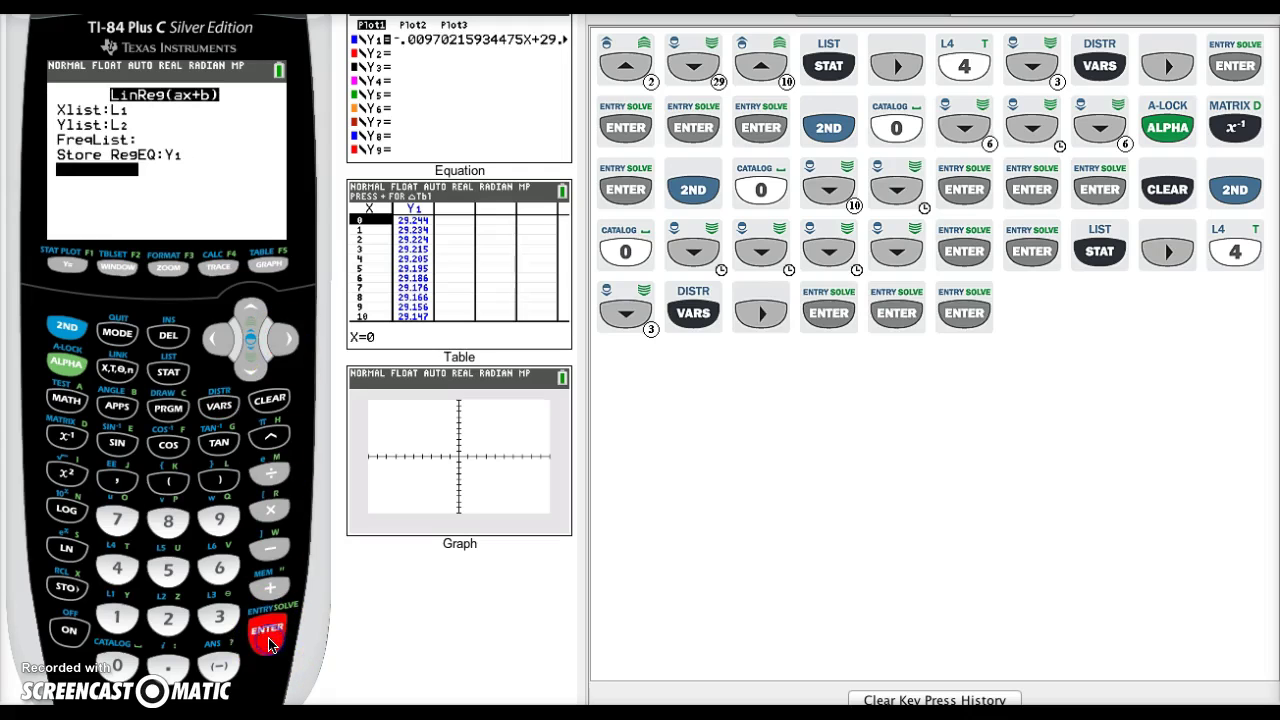
click(268, 640)
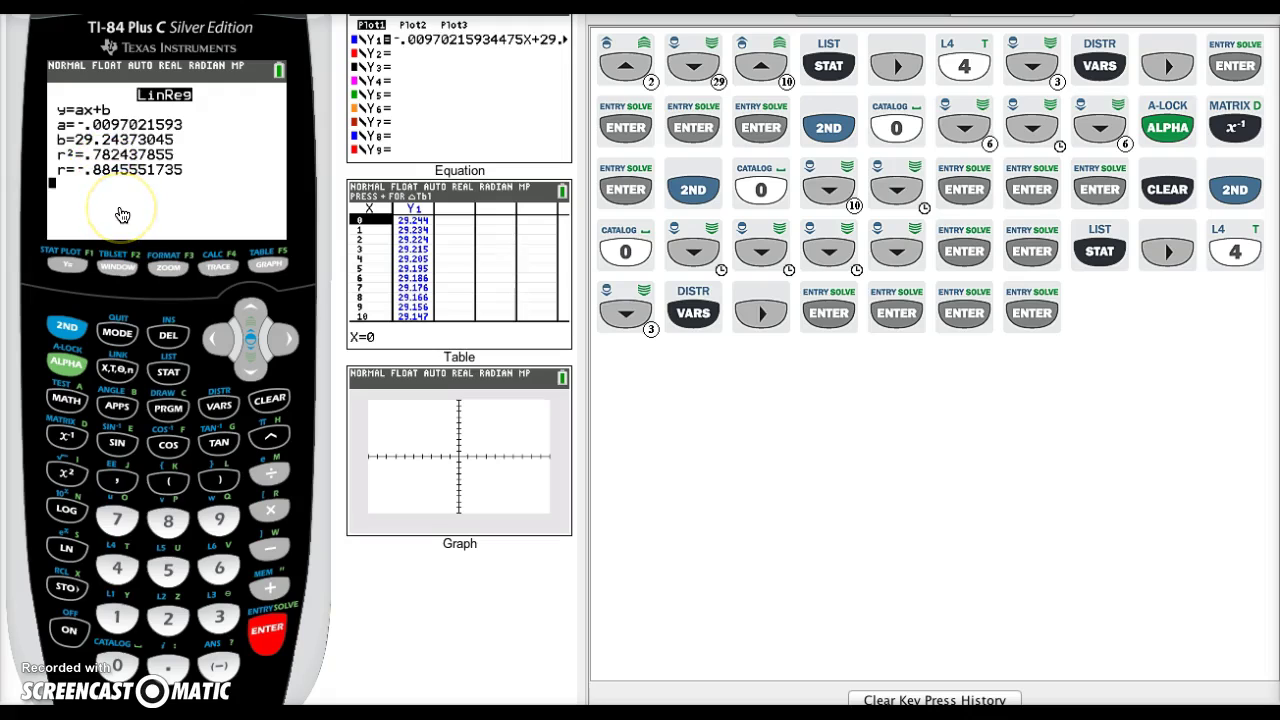
Run 2-Var Stats on L1 and L2, giving x̄=1968.4, ȳ=10.146 and n=20.
click(168, 372)
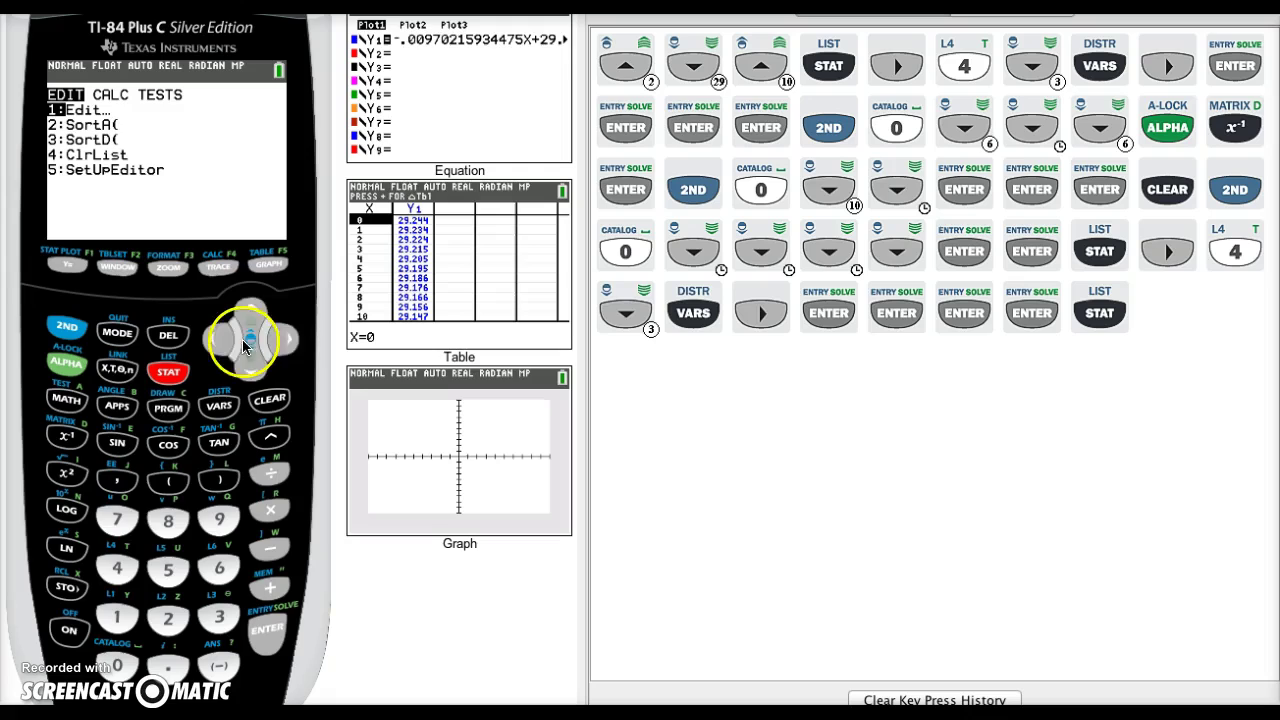
click(284, 341)
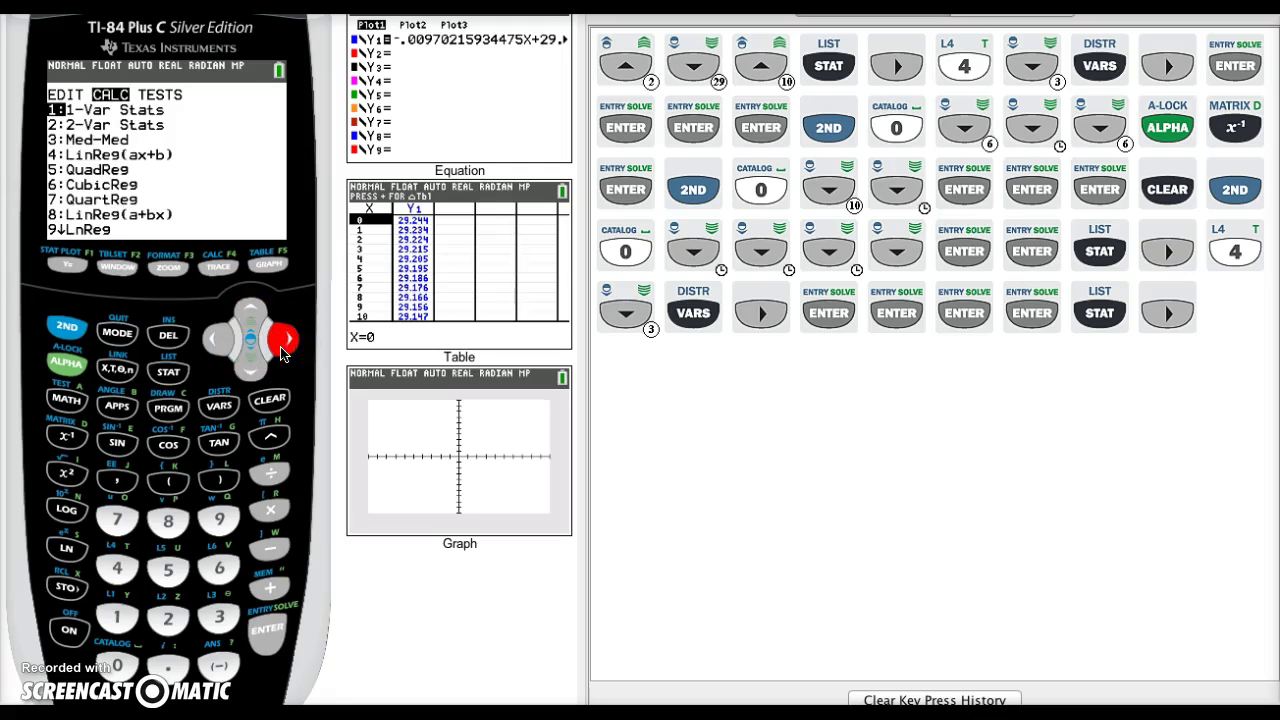
click(253, 369)
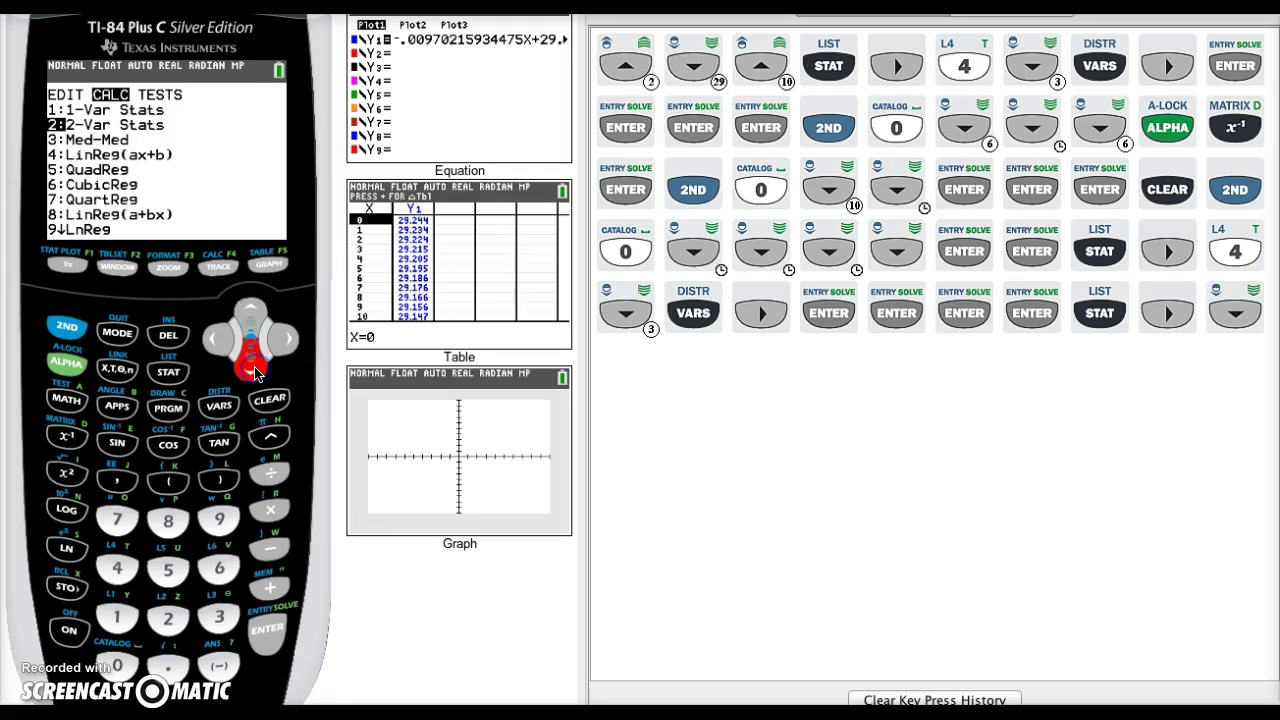
click(260, 632)
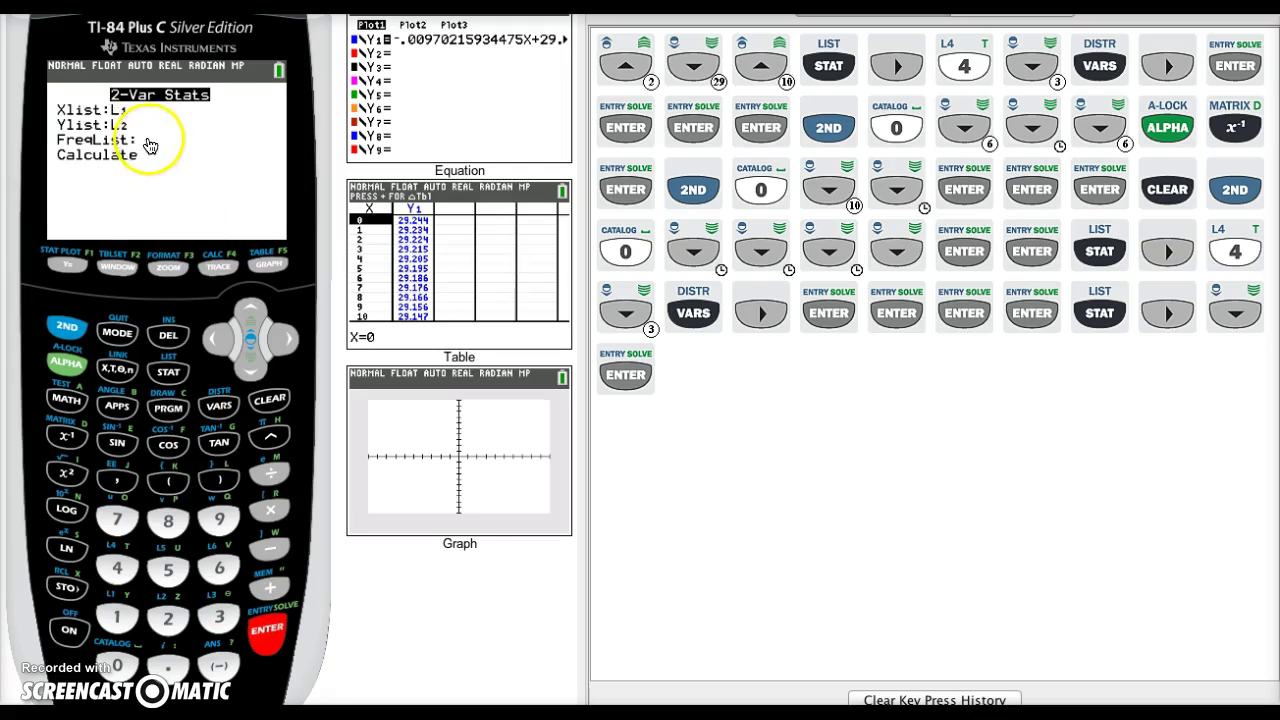
click(253, 369)
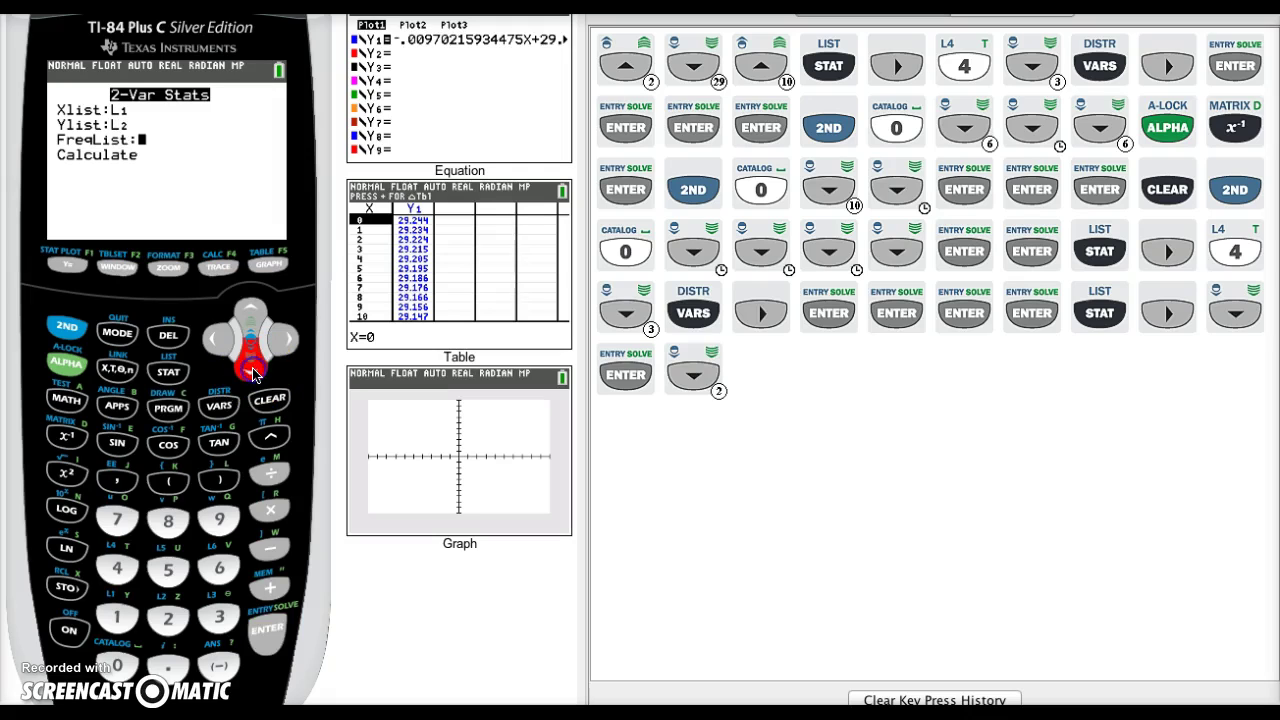
click(253, 372)
click(267, 640)
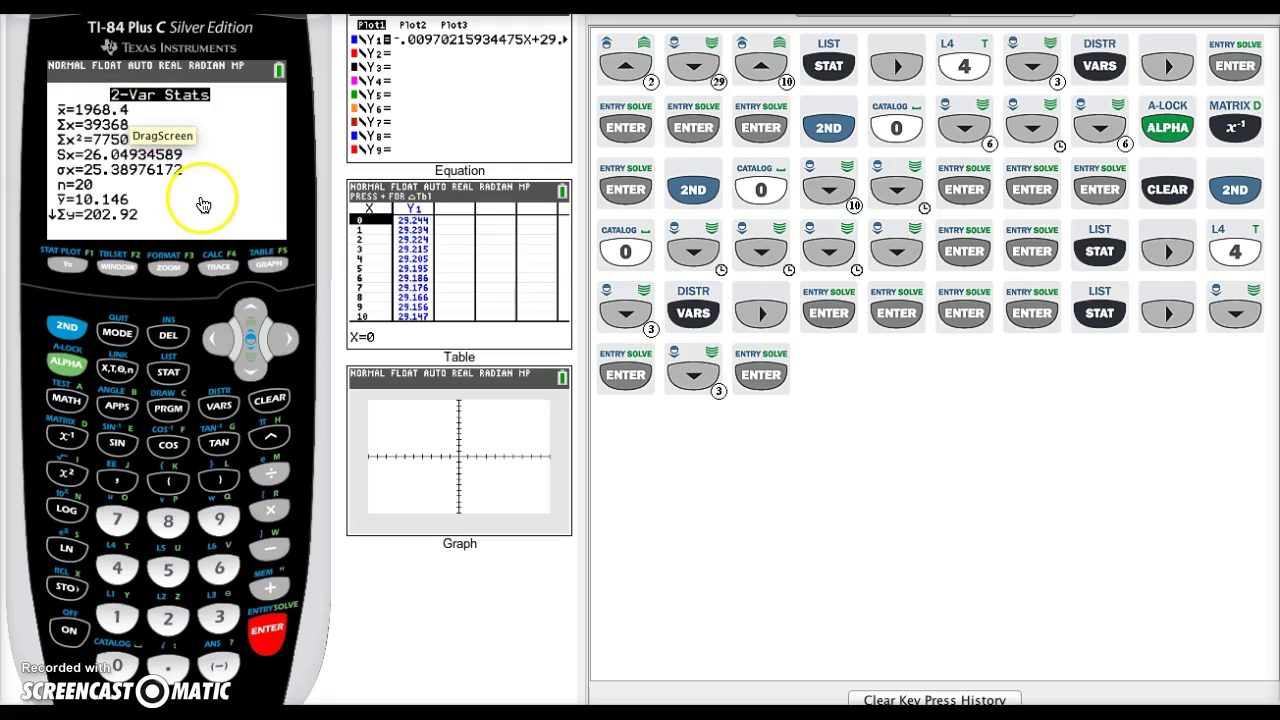
Scroll the results down to Sy=.2857197744 and σy=.2784851881.
click(251, 372)
click(251, 372)
click(251, 372)
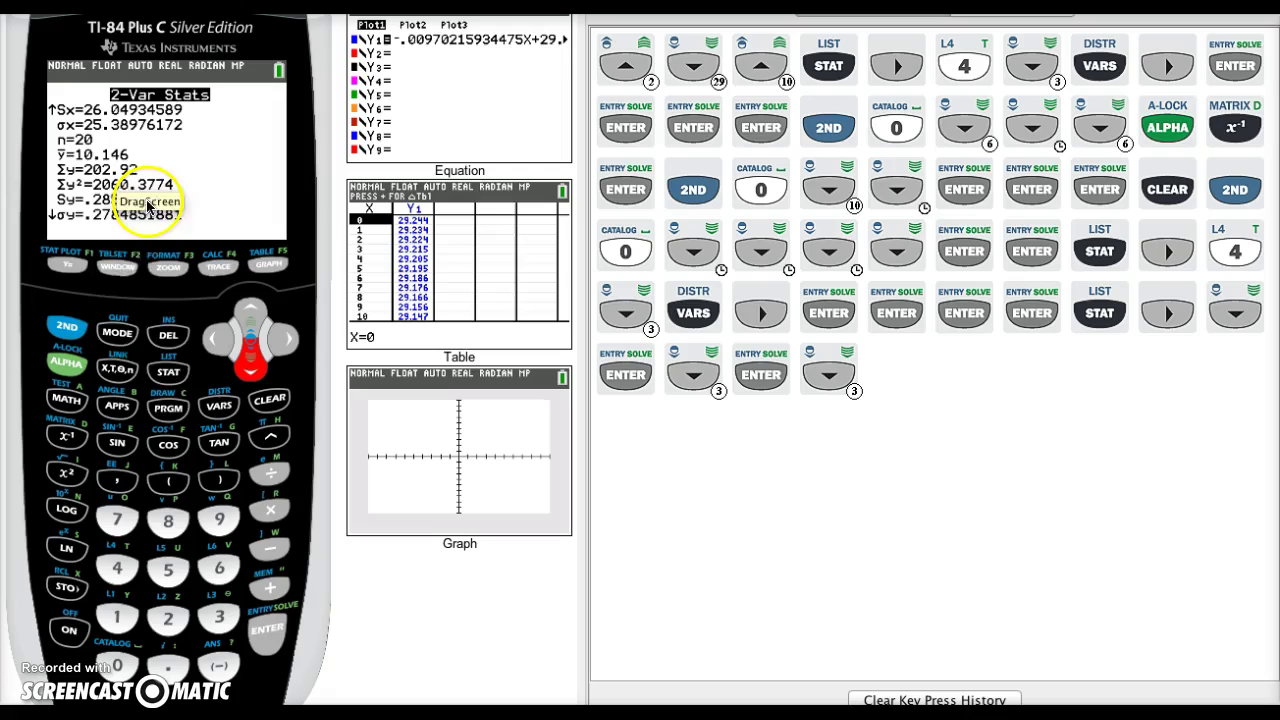
In the list editor, select the L3 column header.
click(167, 373)
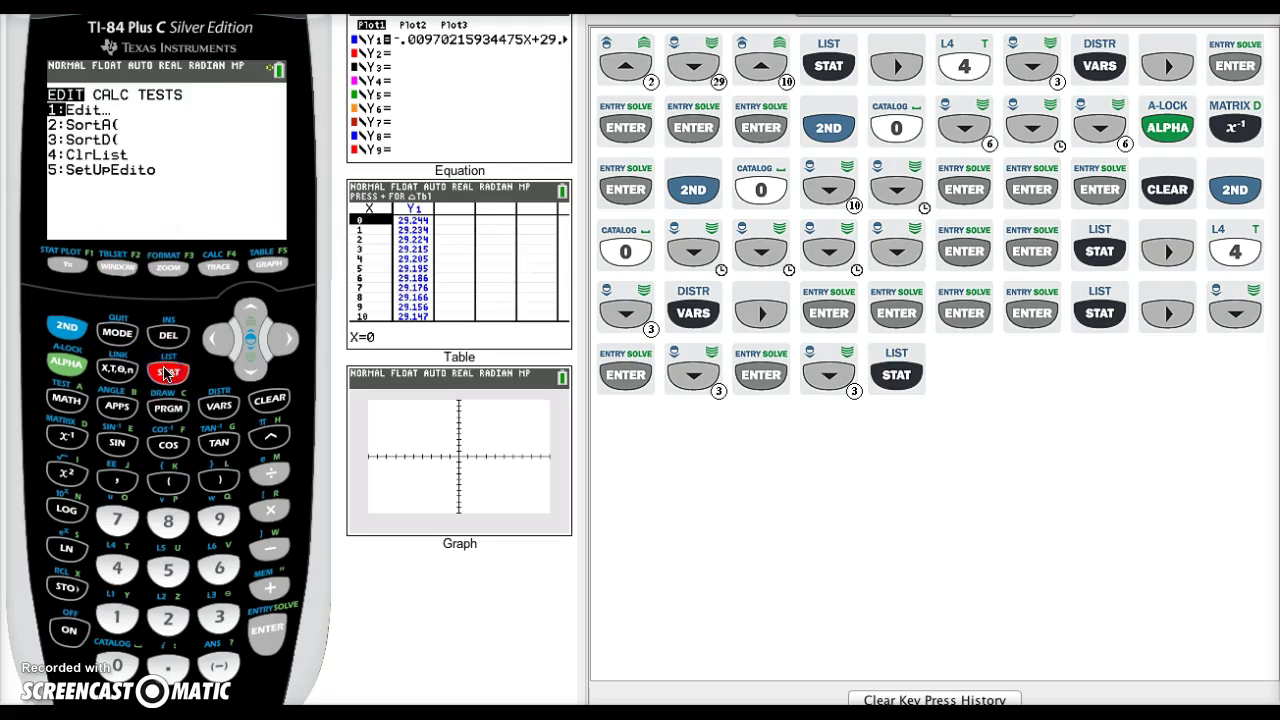
click(267, 632)
click(287, 339)
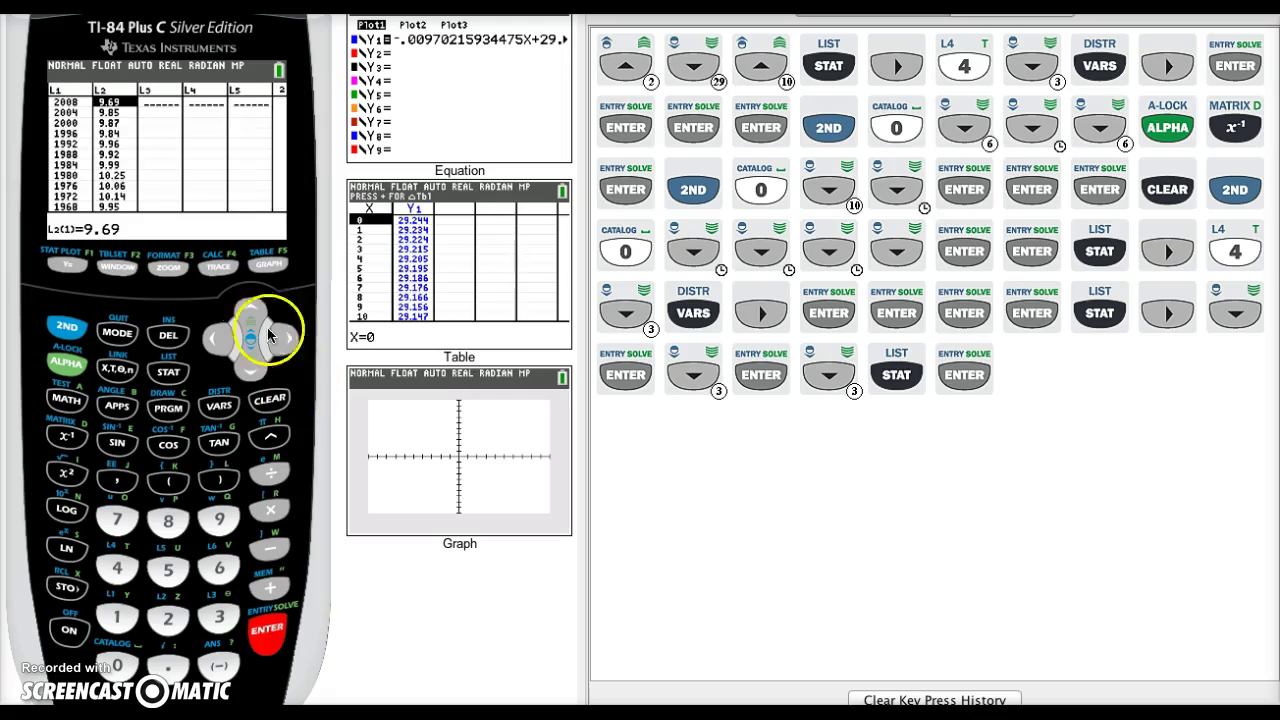
click(249, 310)
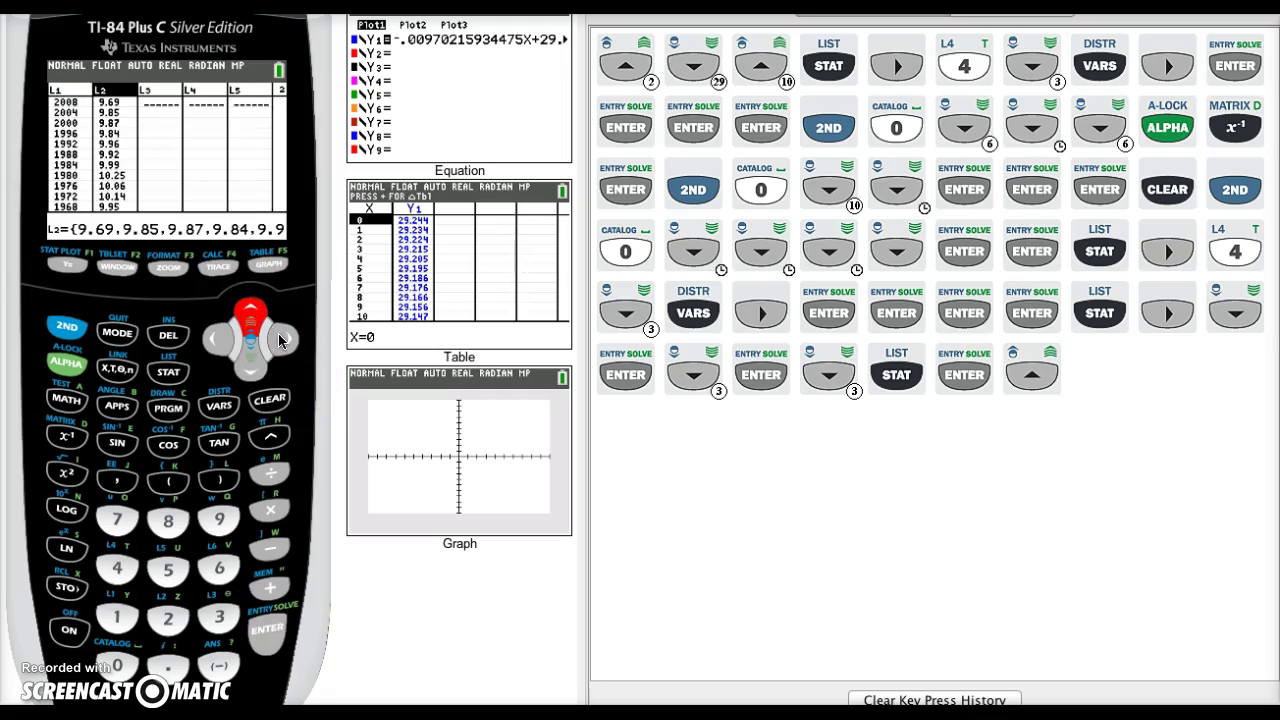
click(287, 340)
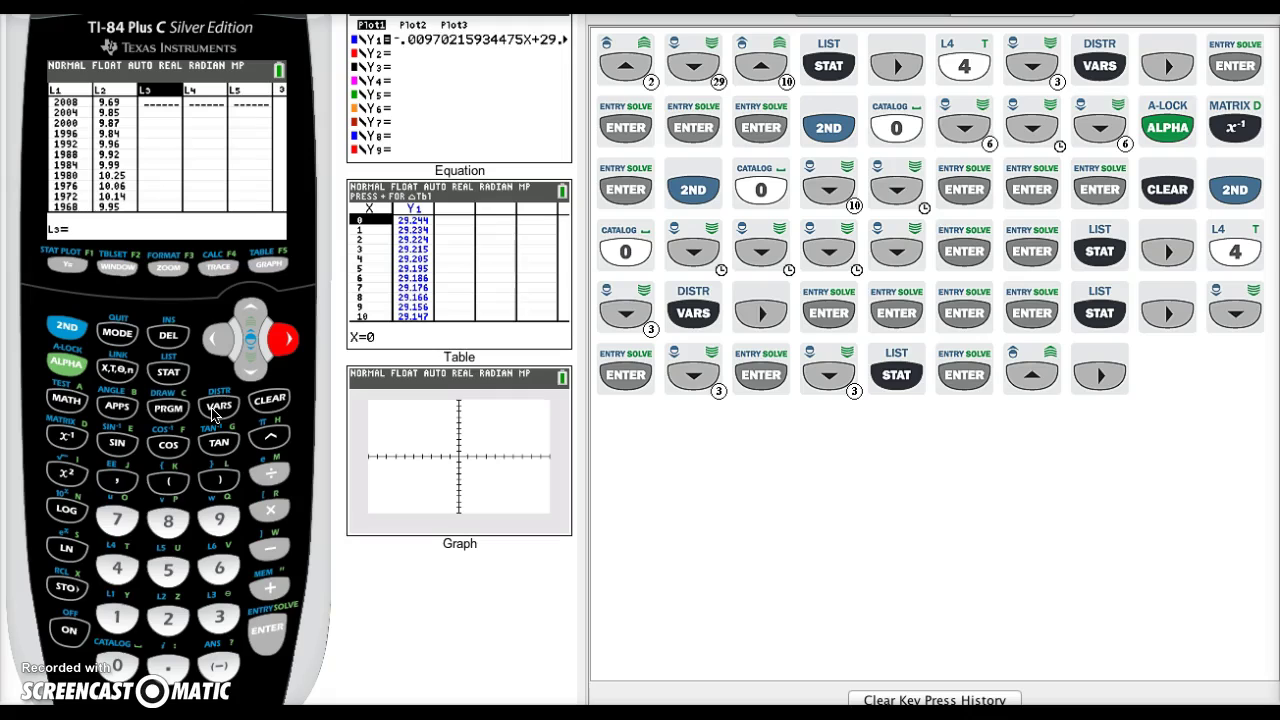
Enter Y1(L1) as the L3 formula, filling predictions starting 9.761794489949.
click(216, 407)
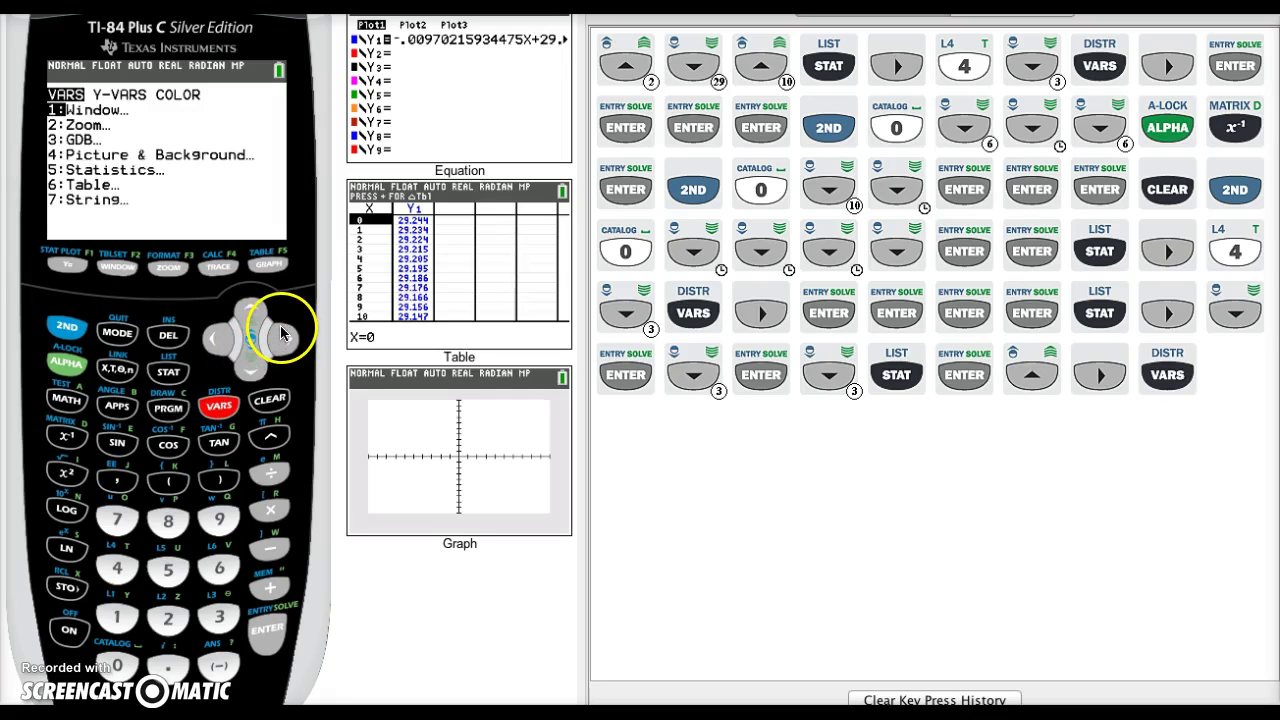
click(282, 330)
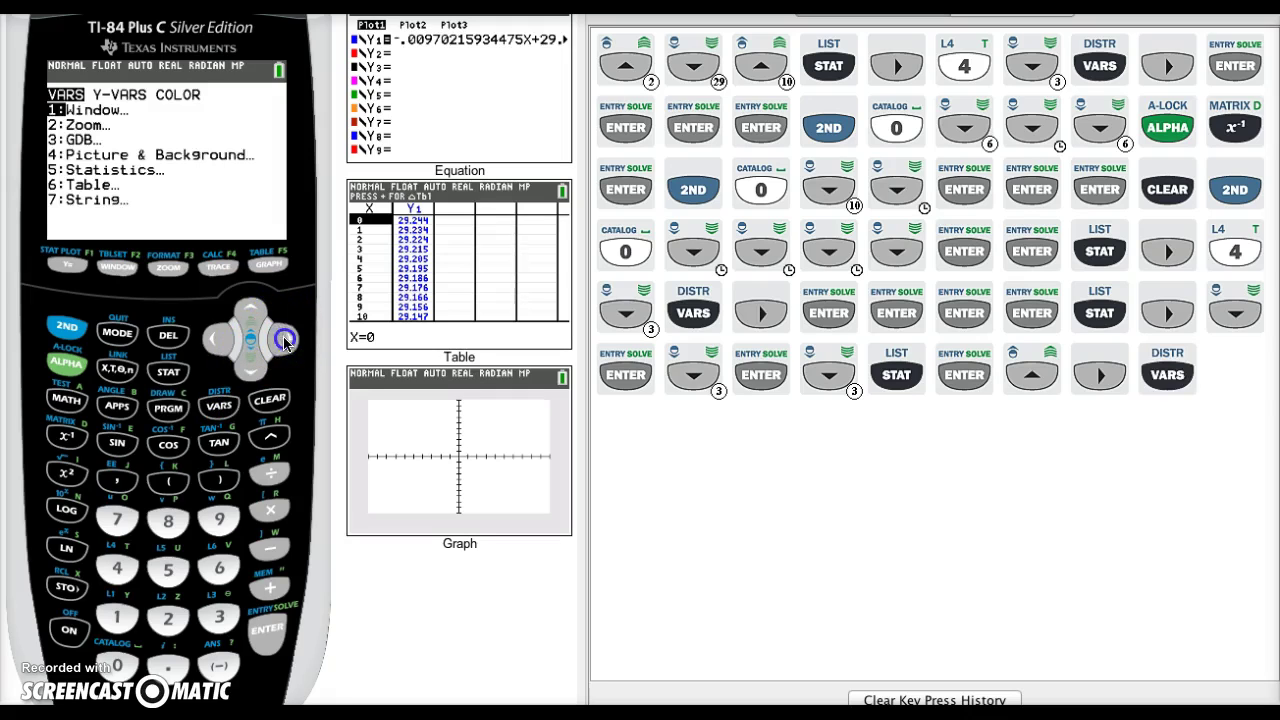
click(267, 638)
click(267, 638)
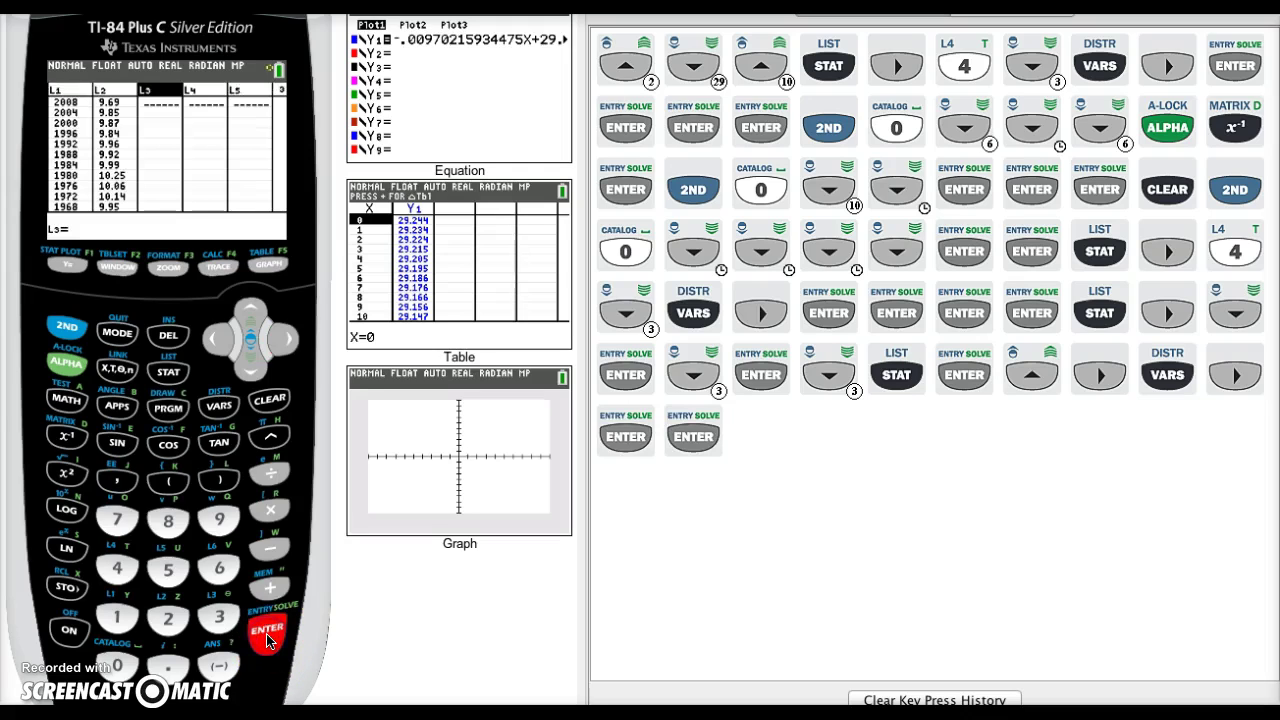
click(170, 490)
click(66, 326)
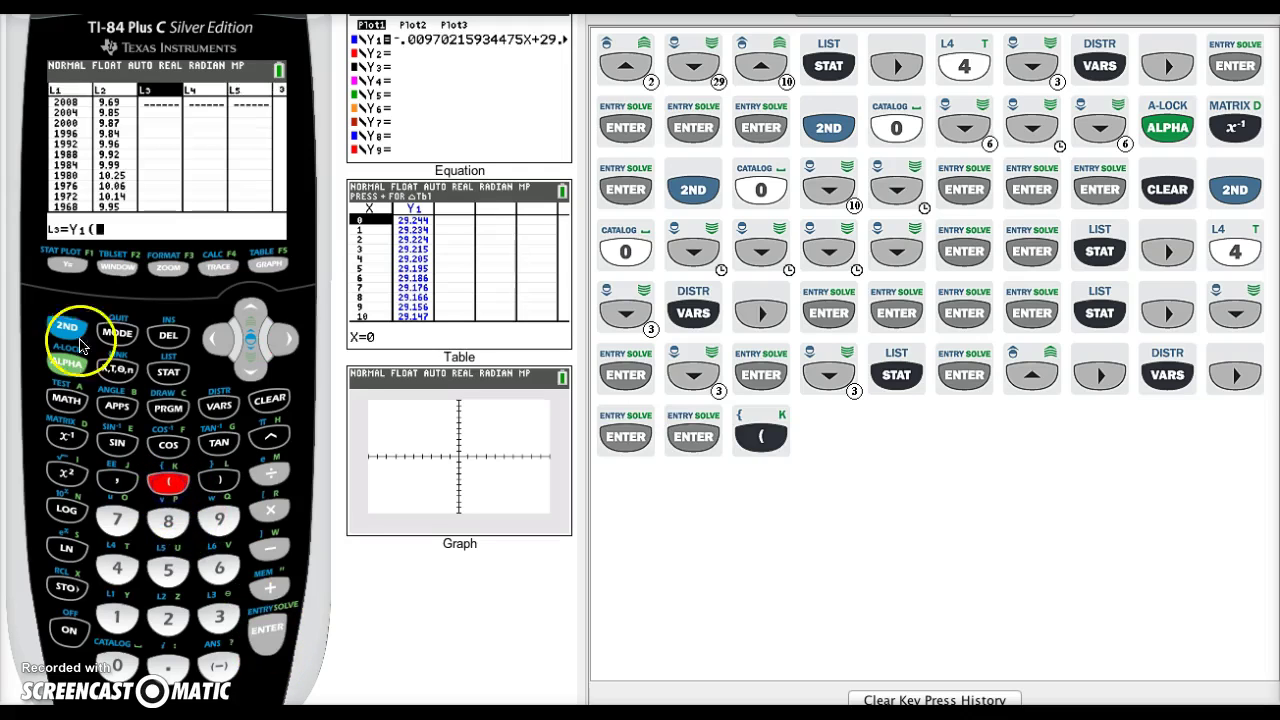
click(93, 610)
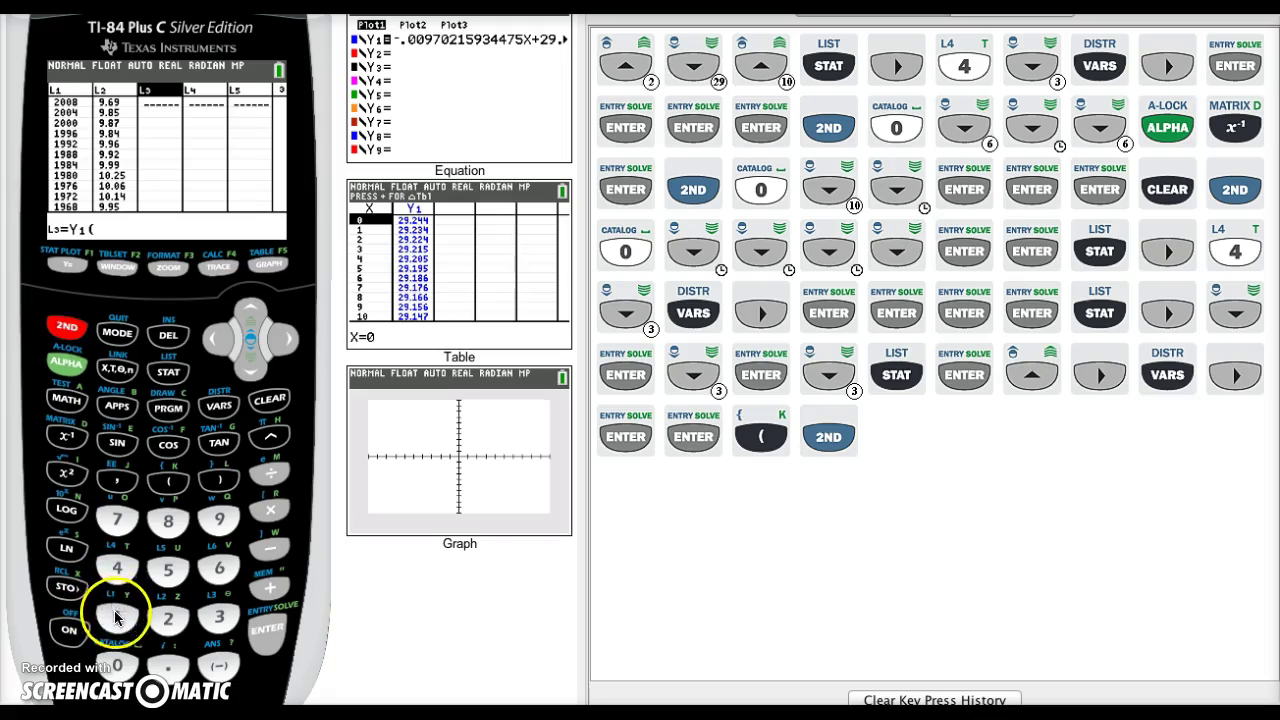
click(221, 482)
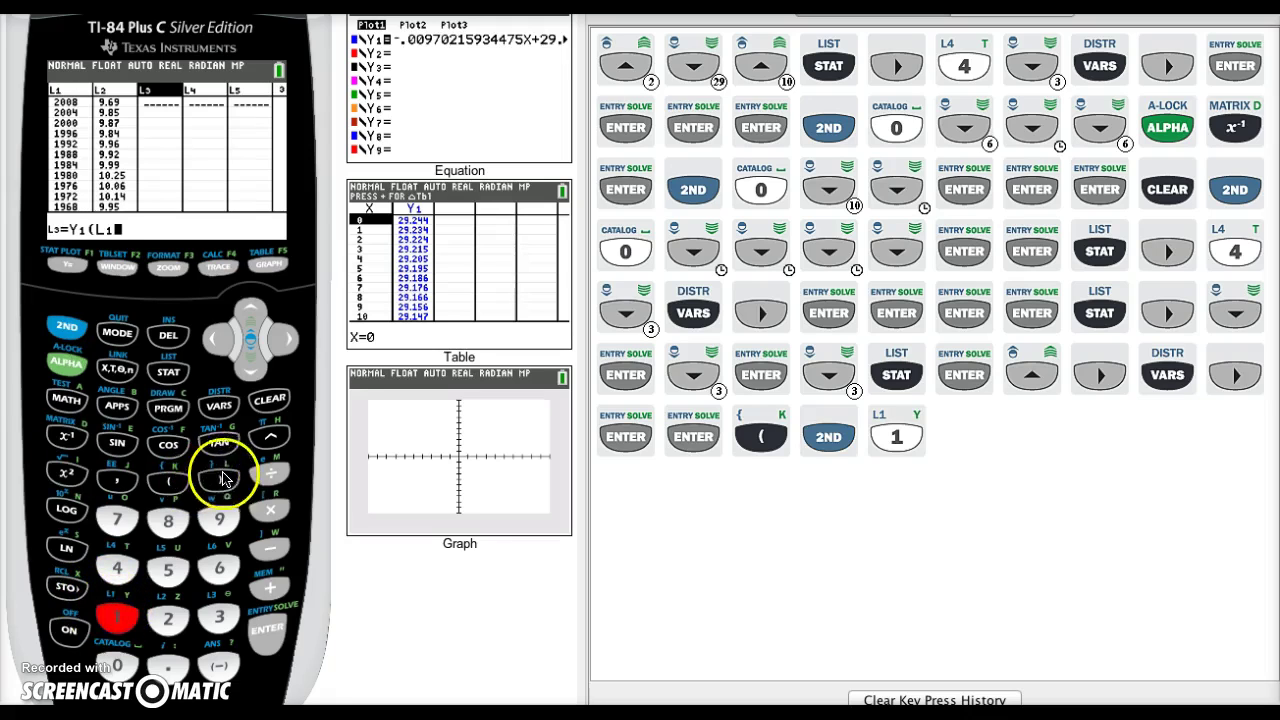
click(268, 630)
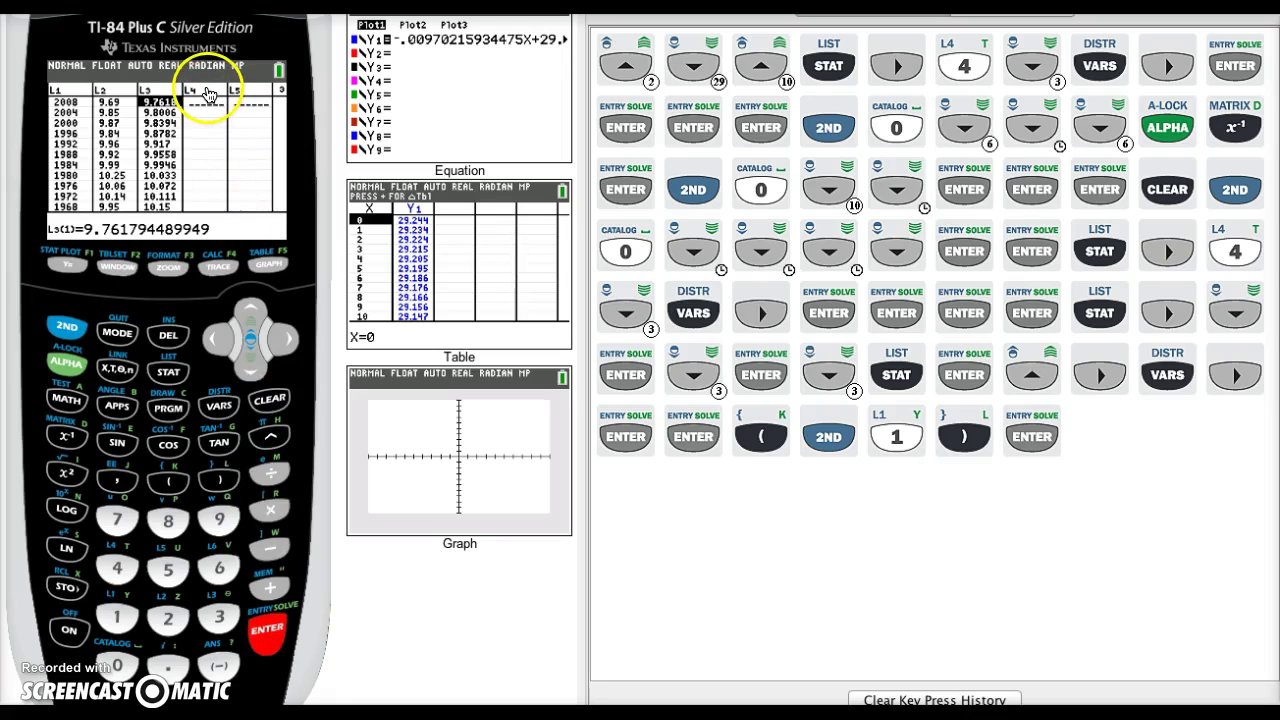
Fill L4 with the residuals L2 − L3, starting -.0718.
click(249, 309)
click(284, 343)
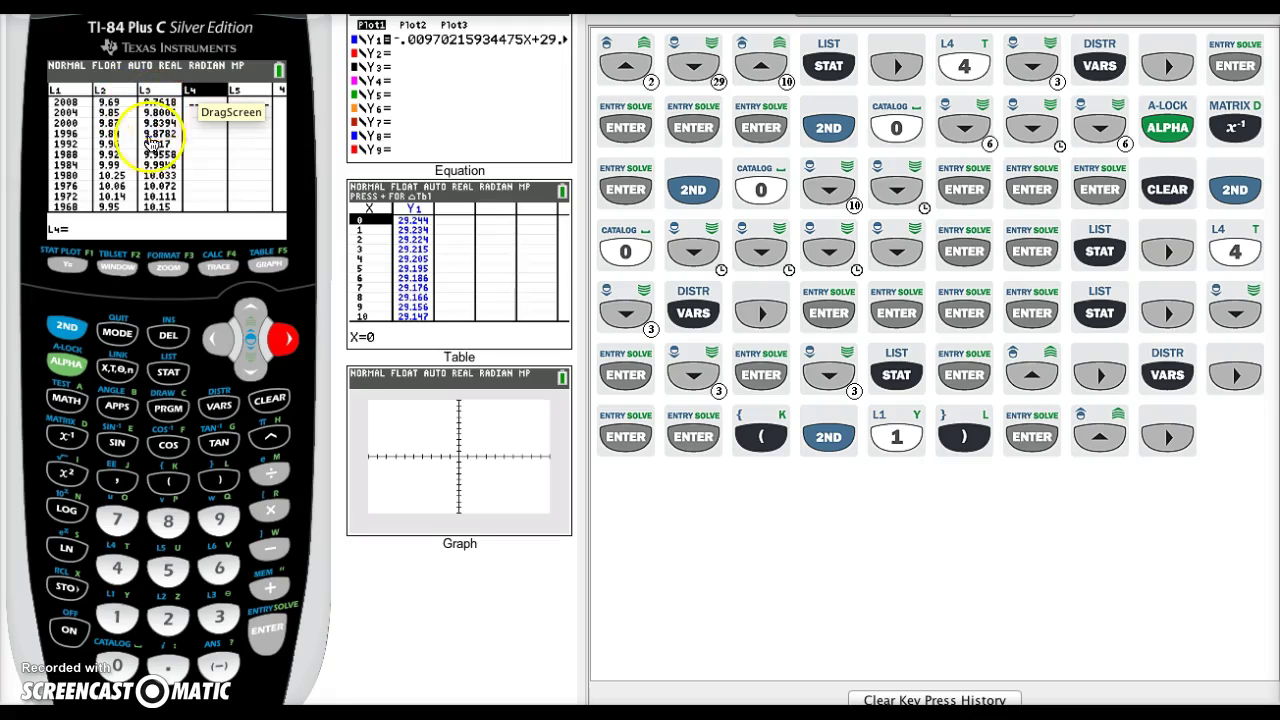
click(66, 330)
click(168, 618)
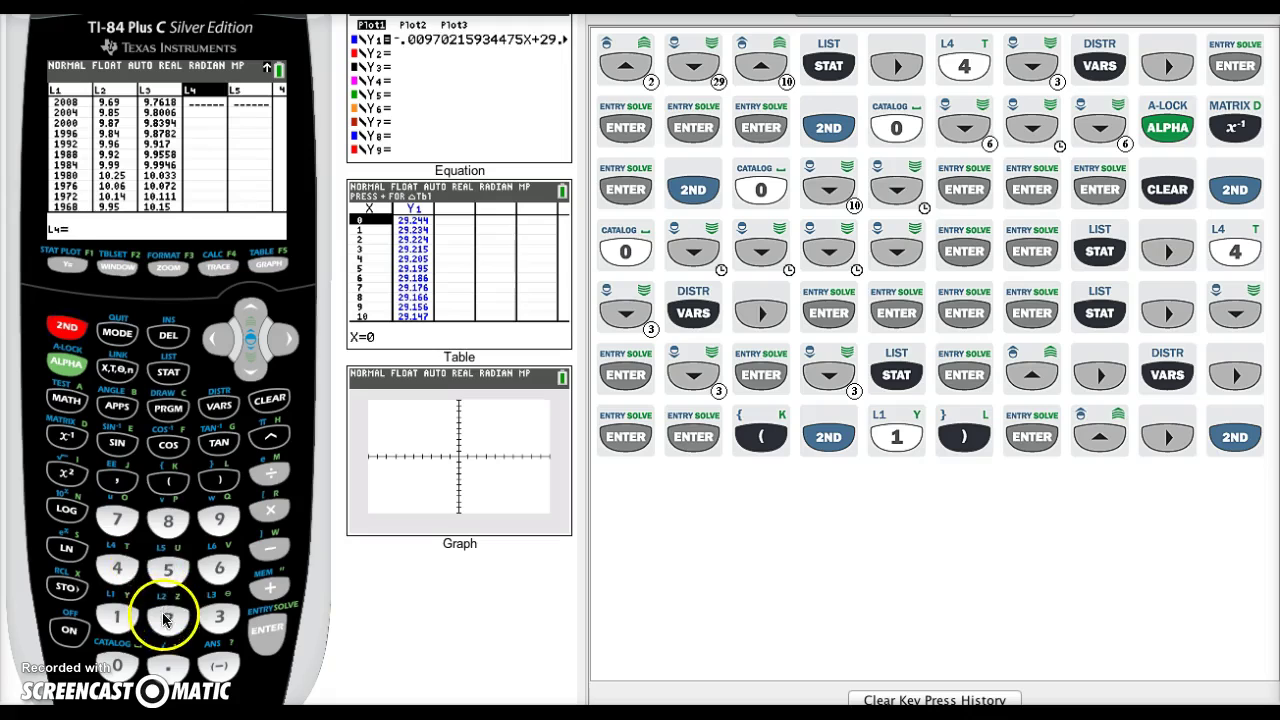
click(268, 552)
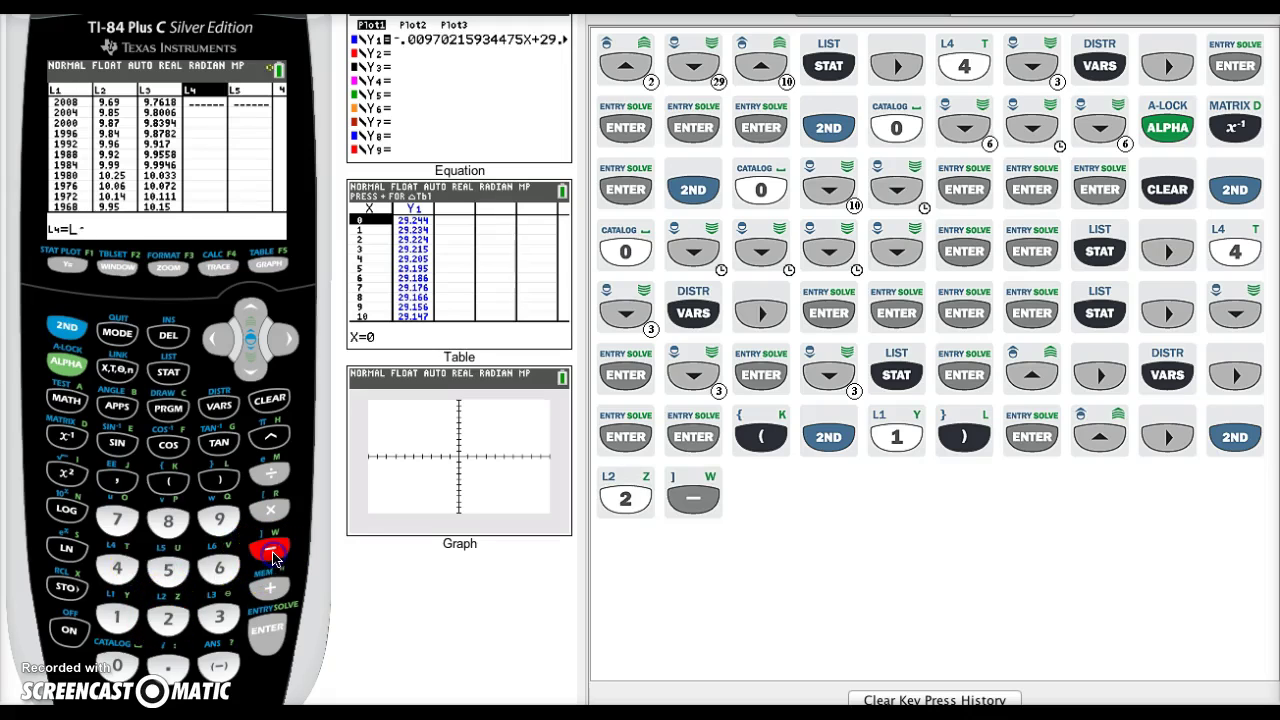
click(66, 327)
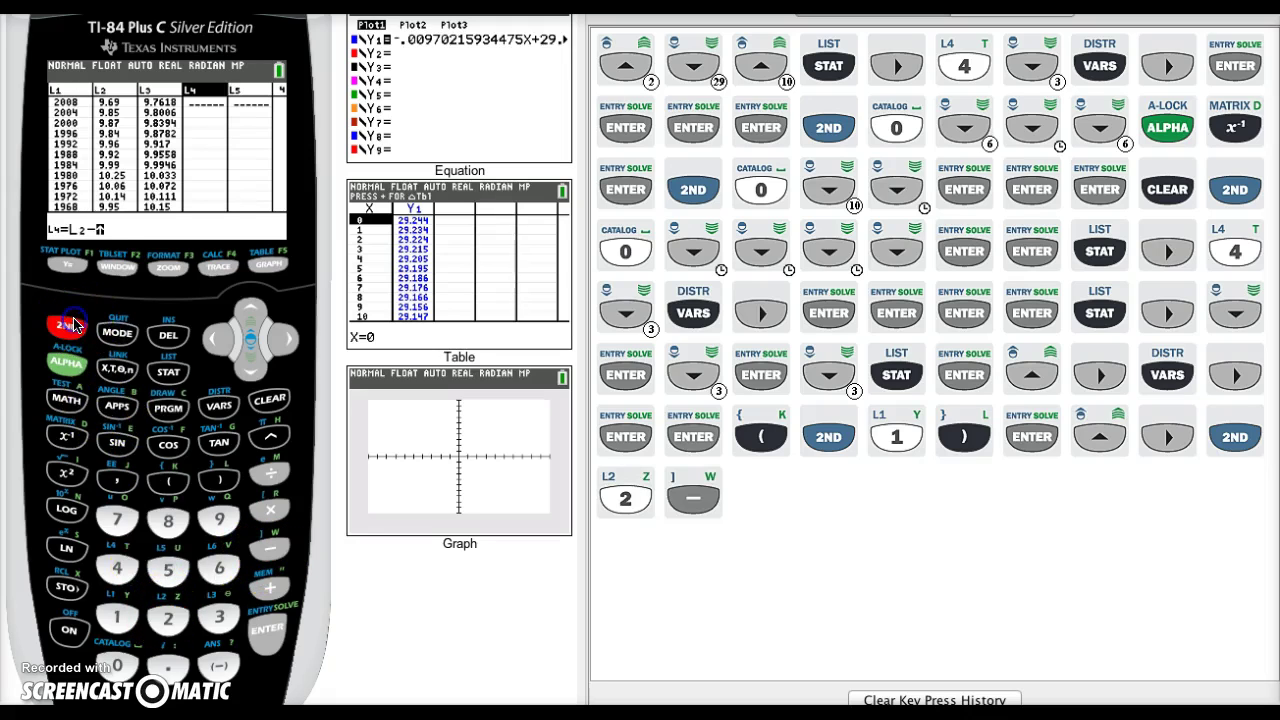
click(219, 612)
click(268, 640)
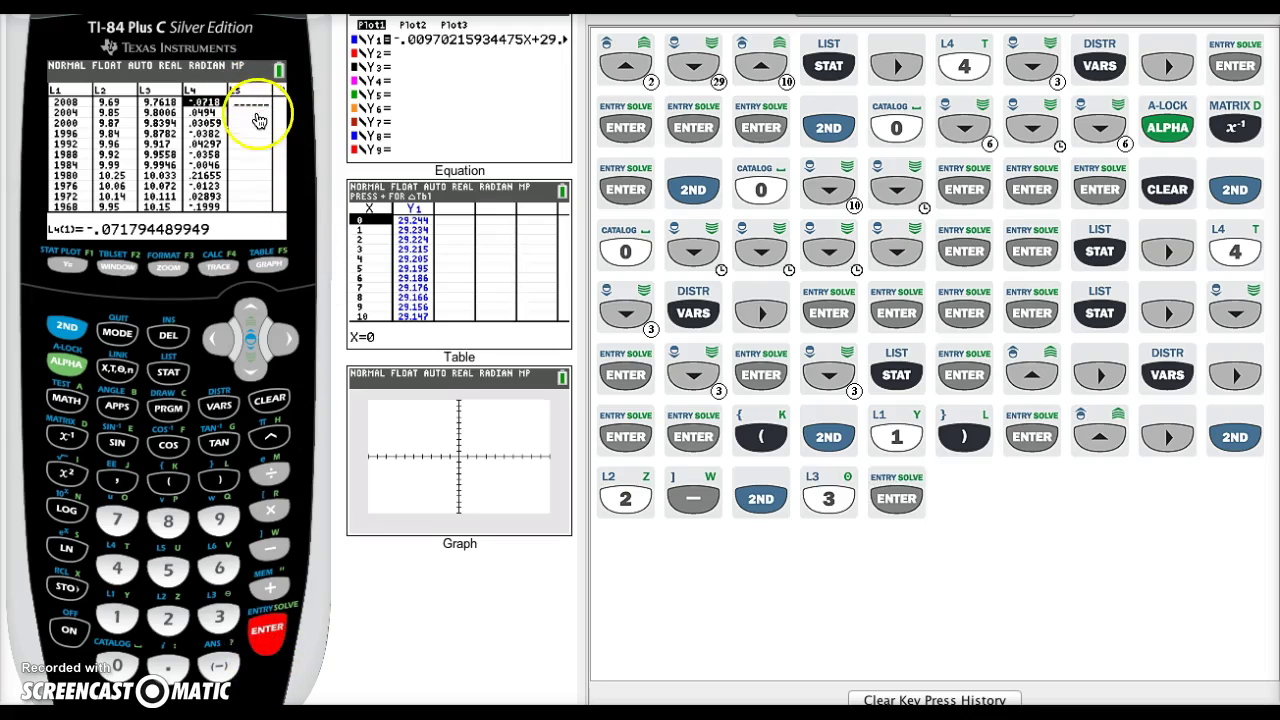
Fill L5 with L4², starting .00515444878703.
click(247, 309)
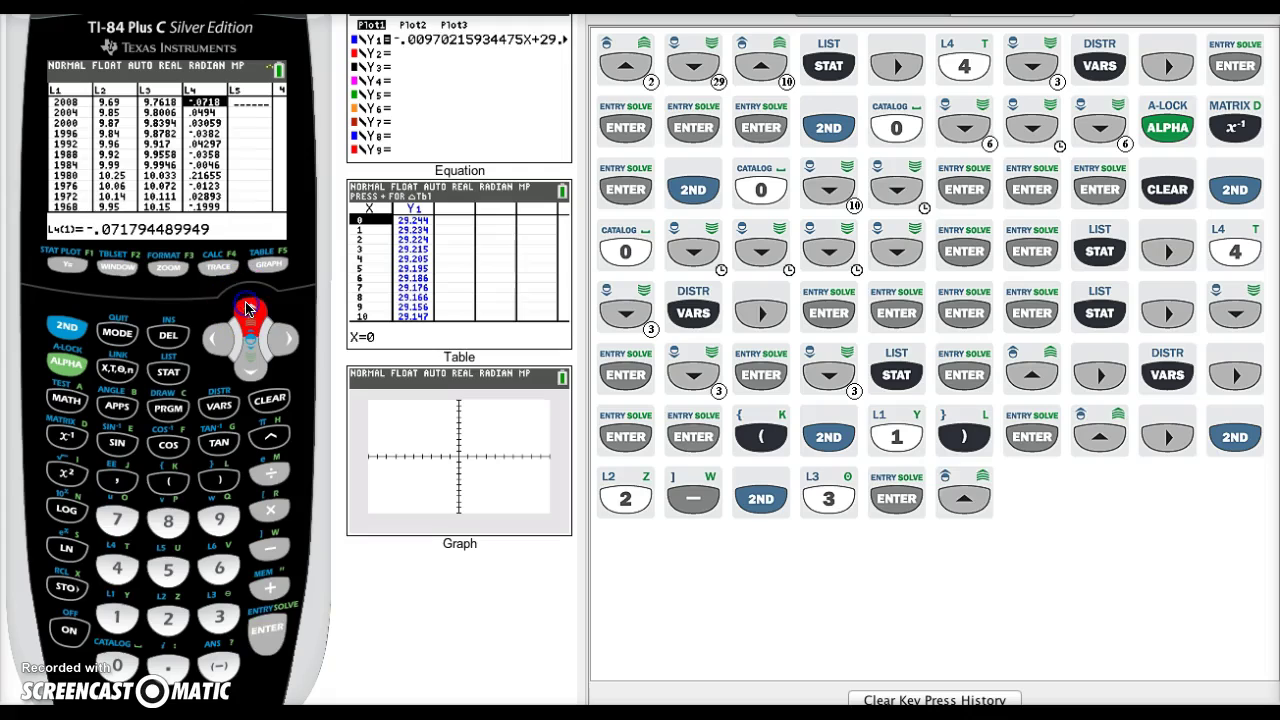
click(289, 341)
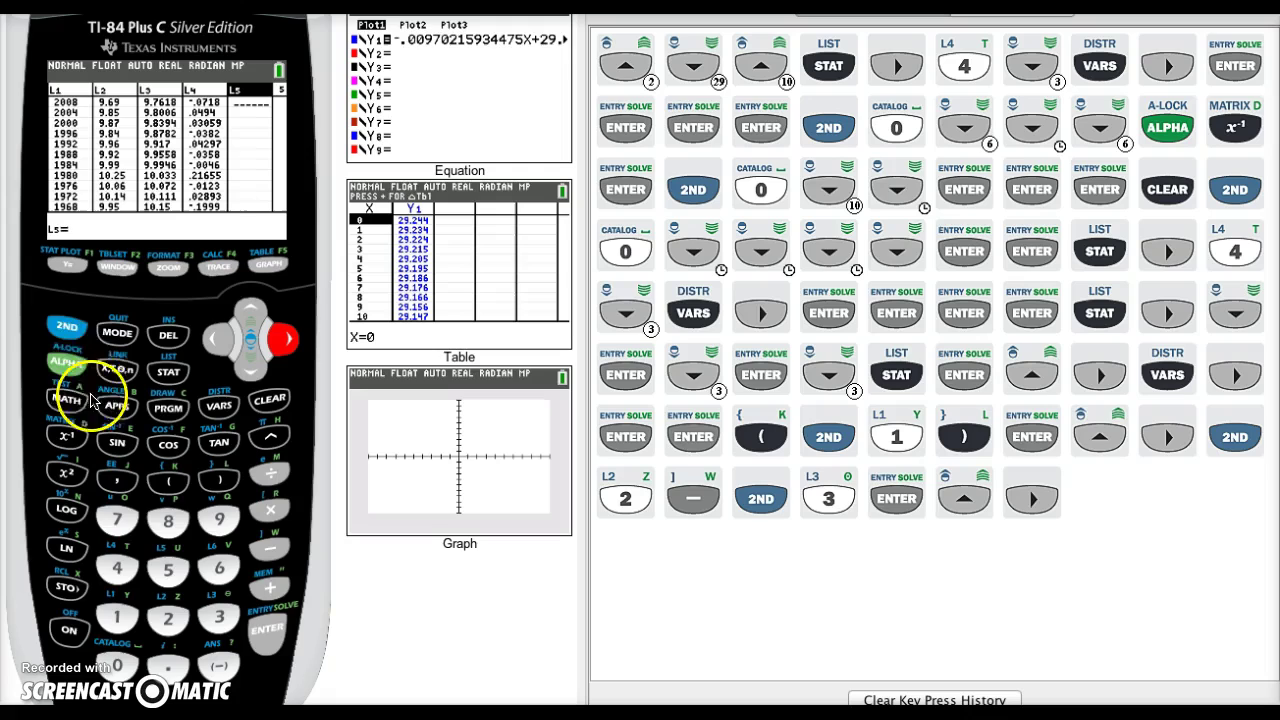
click(66, 330)
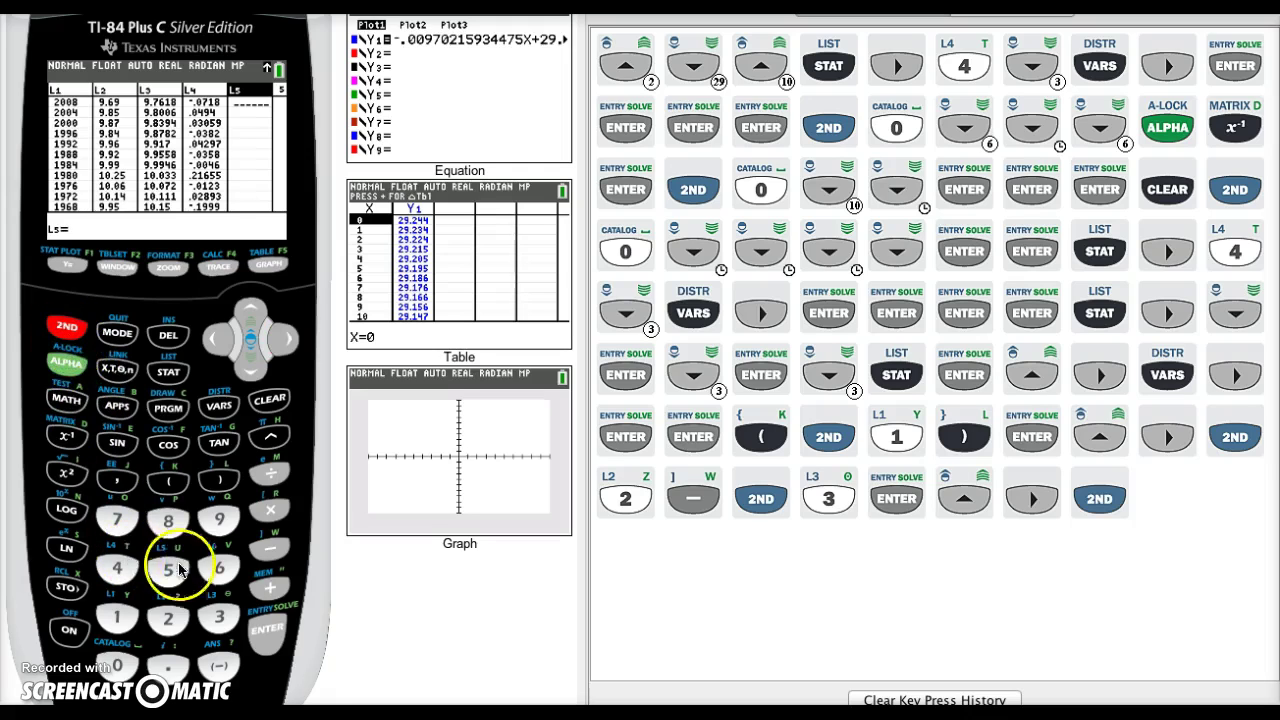
click(133, 576)
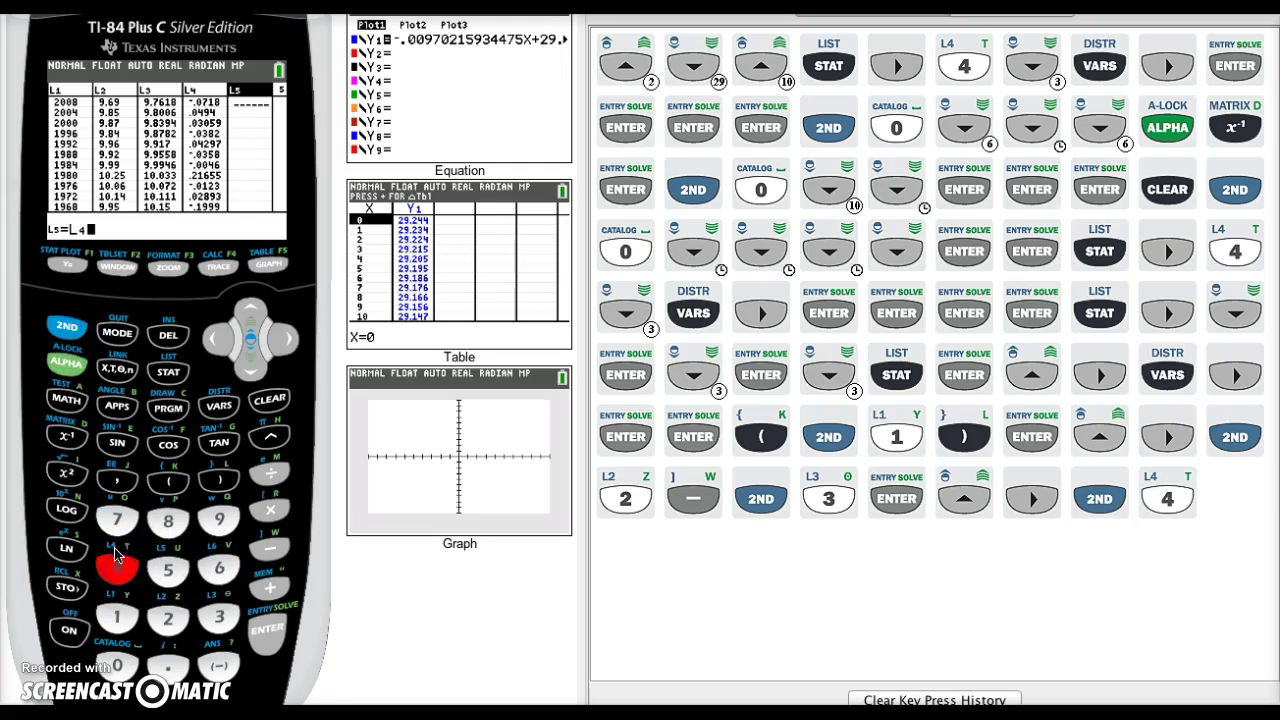
click(66, 474)
click(268, 628)
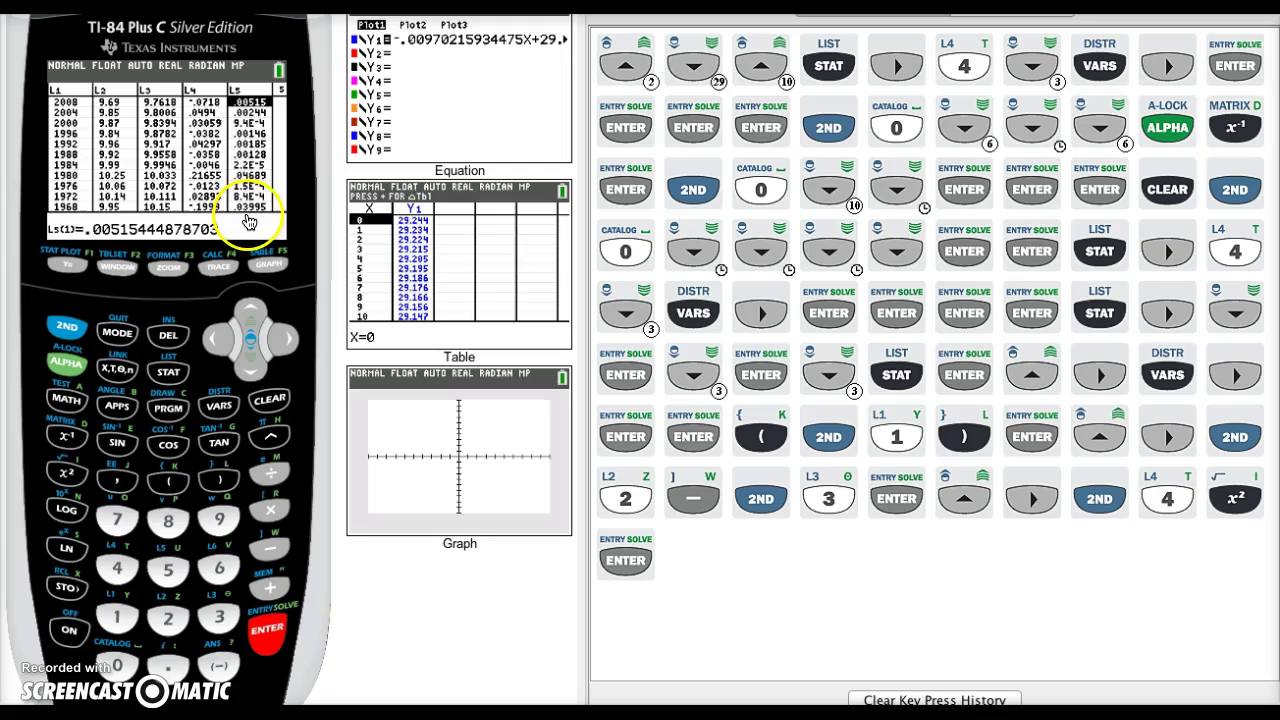
Run 1-Var Stats on L5, giving Σx=.3374562919, x̄=.0168728146 and n=20.
click(168, 371)
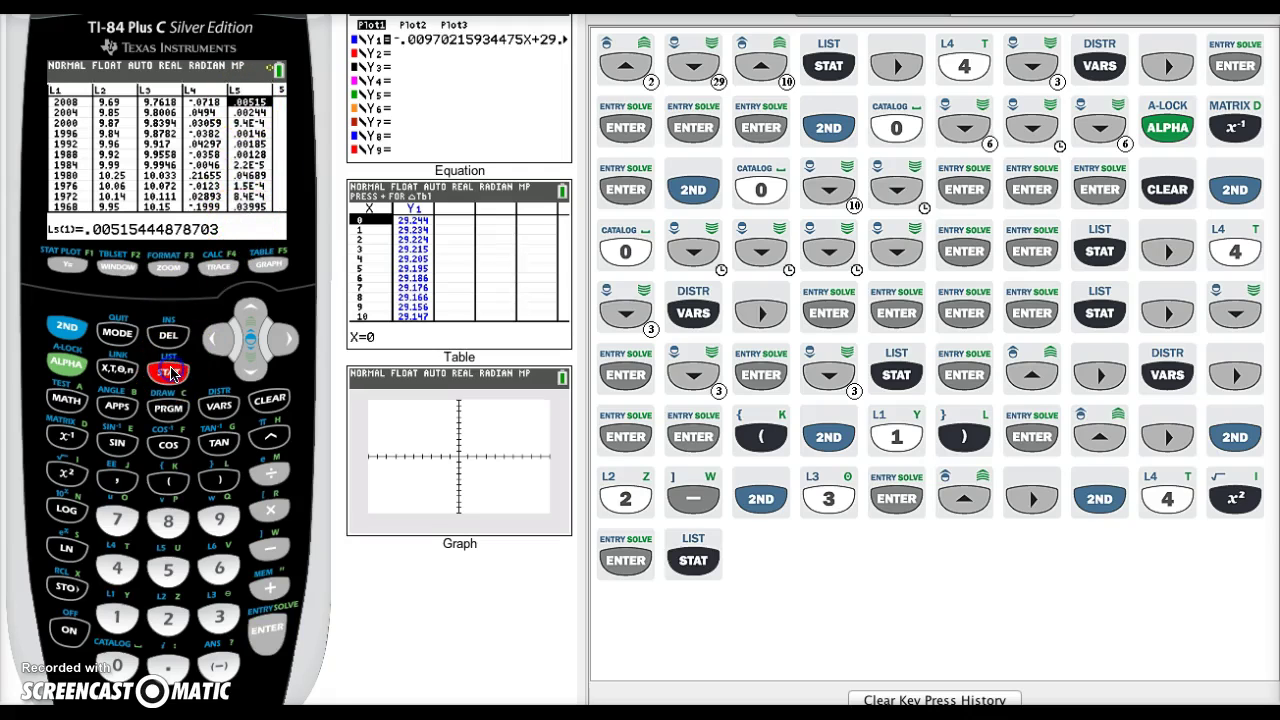
click(285, 340)
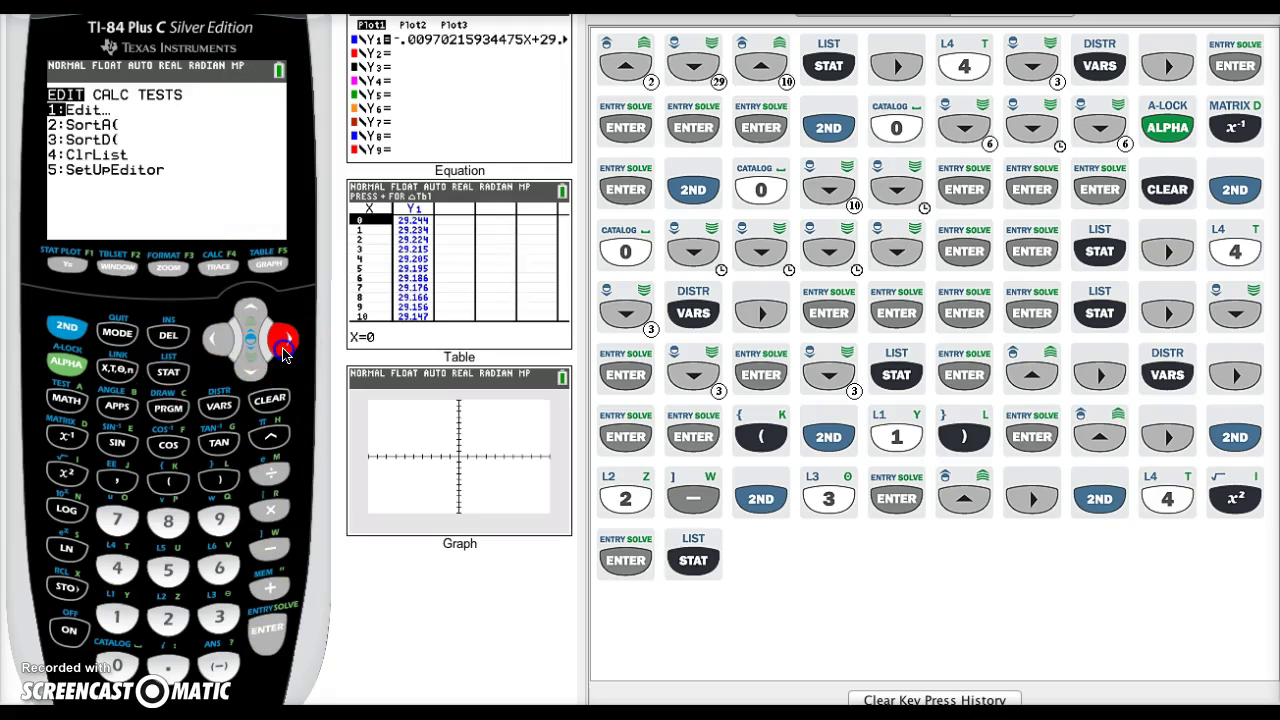
click(265, 648)
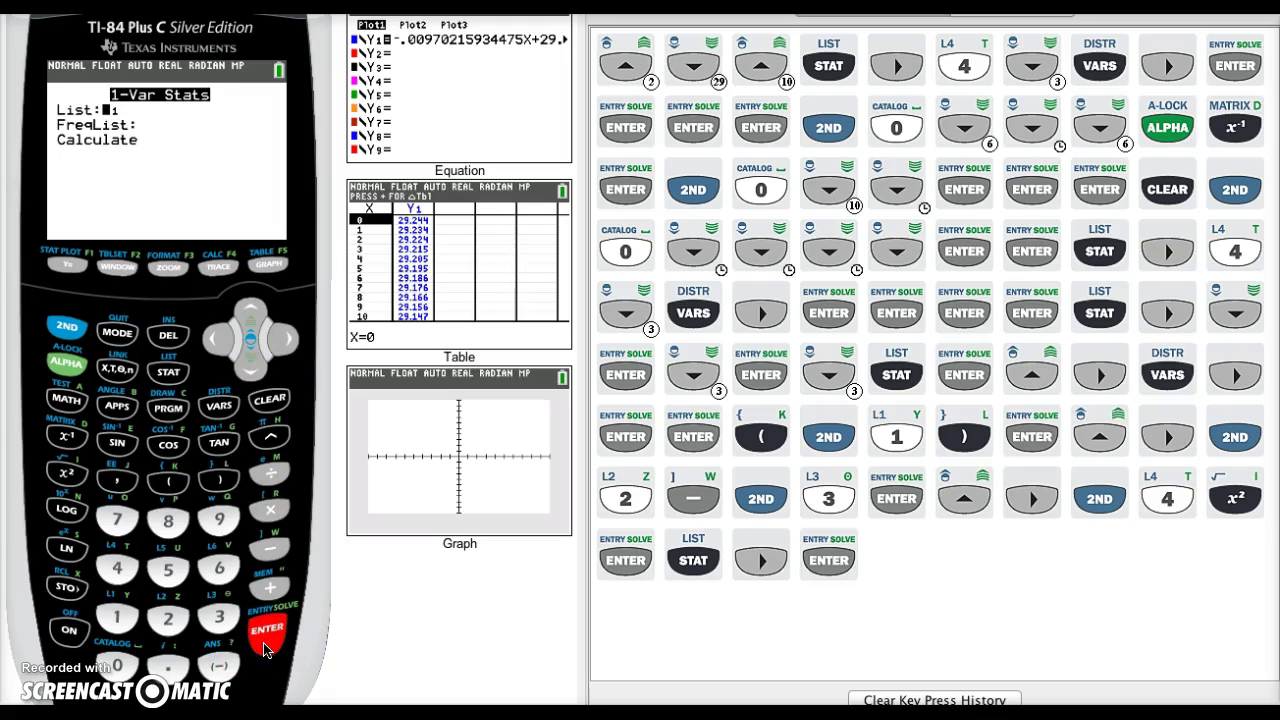
click(66, 328)
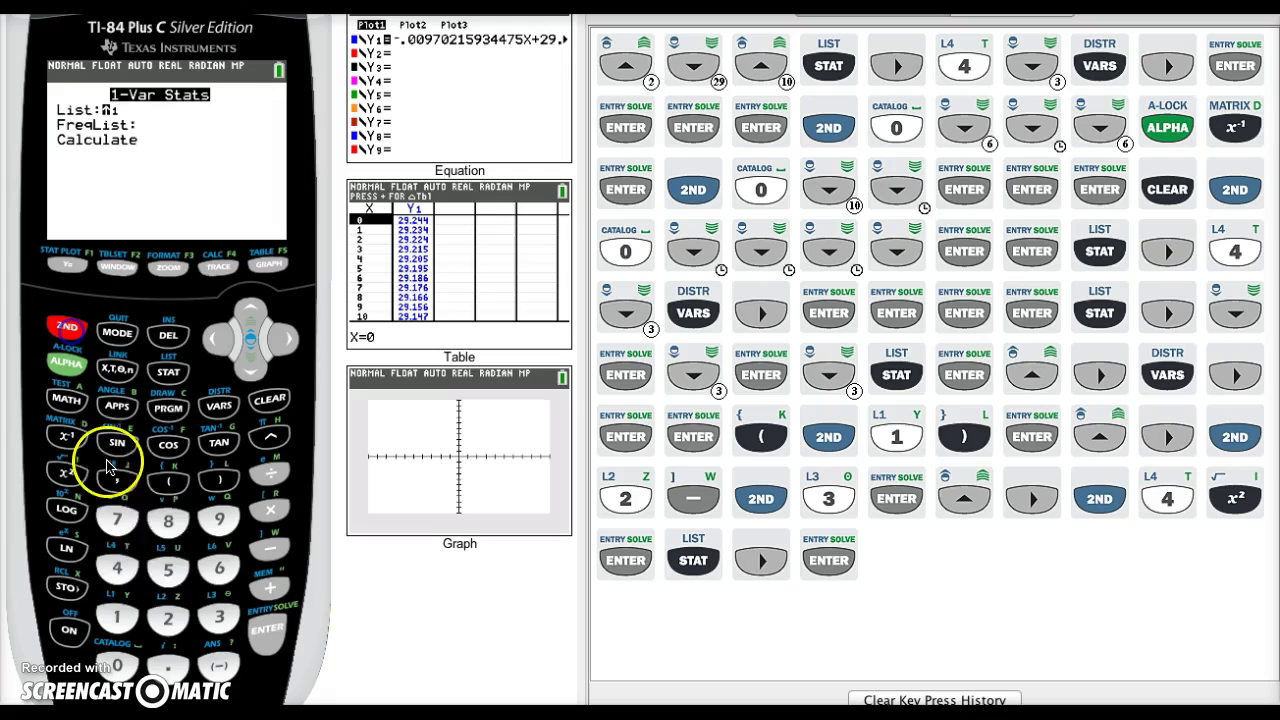
click(166, 572)
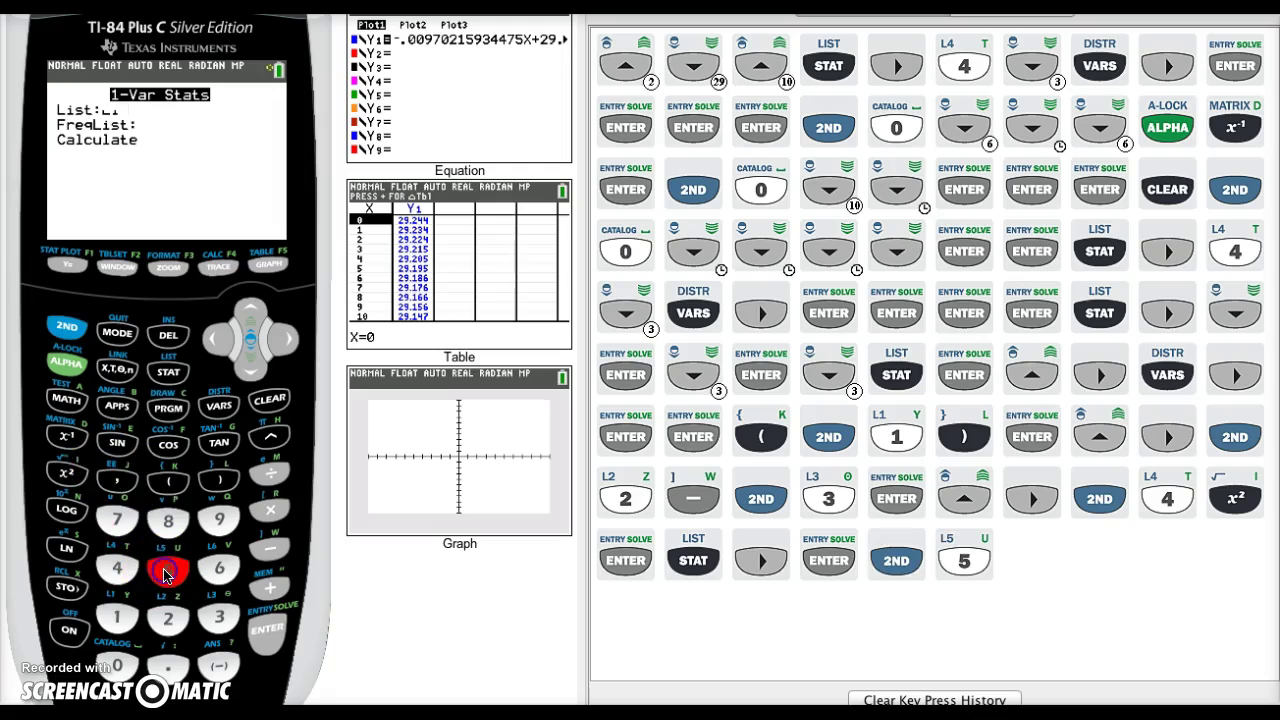
click(270, 648)
click(272, 645)
click(270, 638)
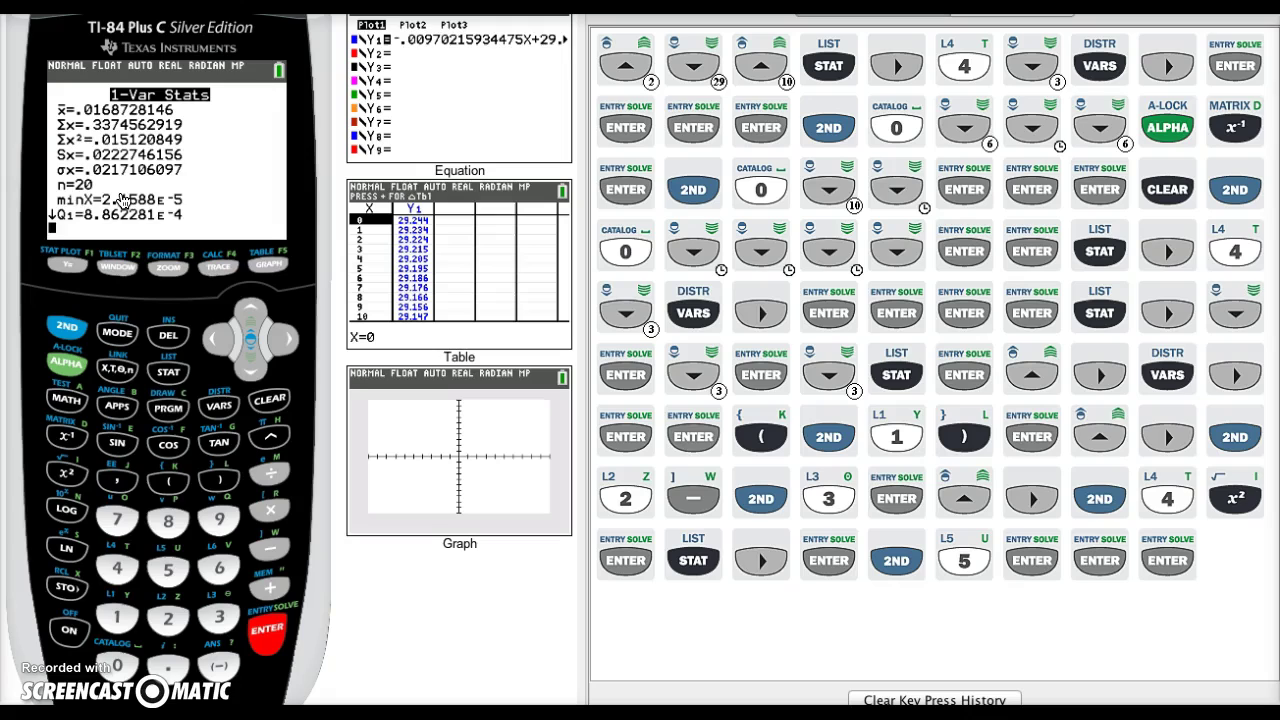
click(66, 326)
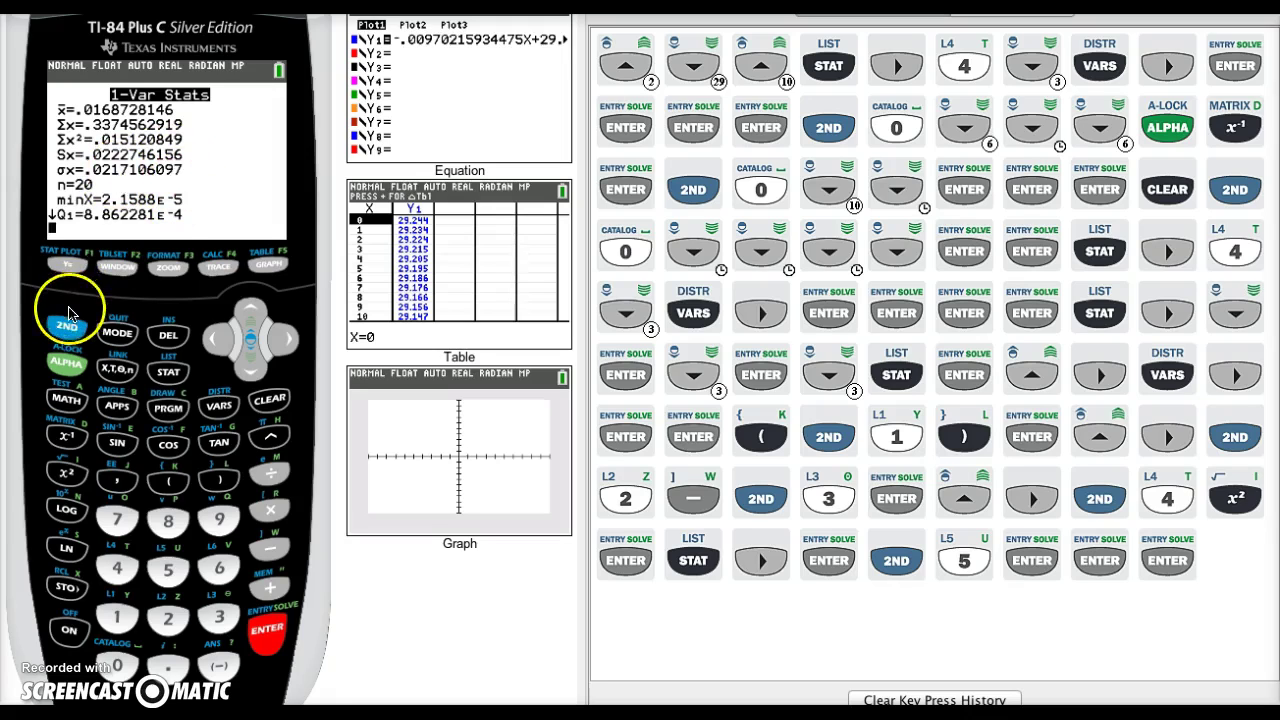
Check the stored regression equation in Y1, then return to the home screen.
click(117, 333)
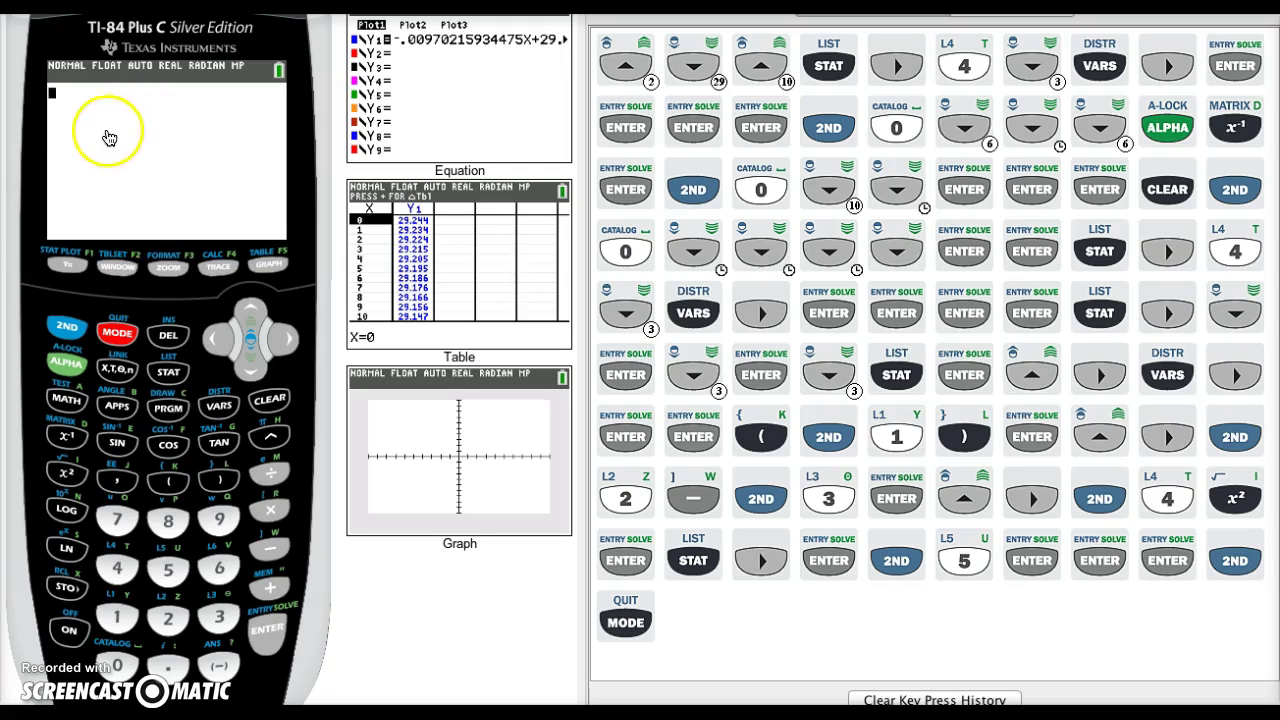
click(66, 268)
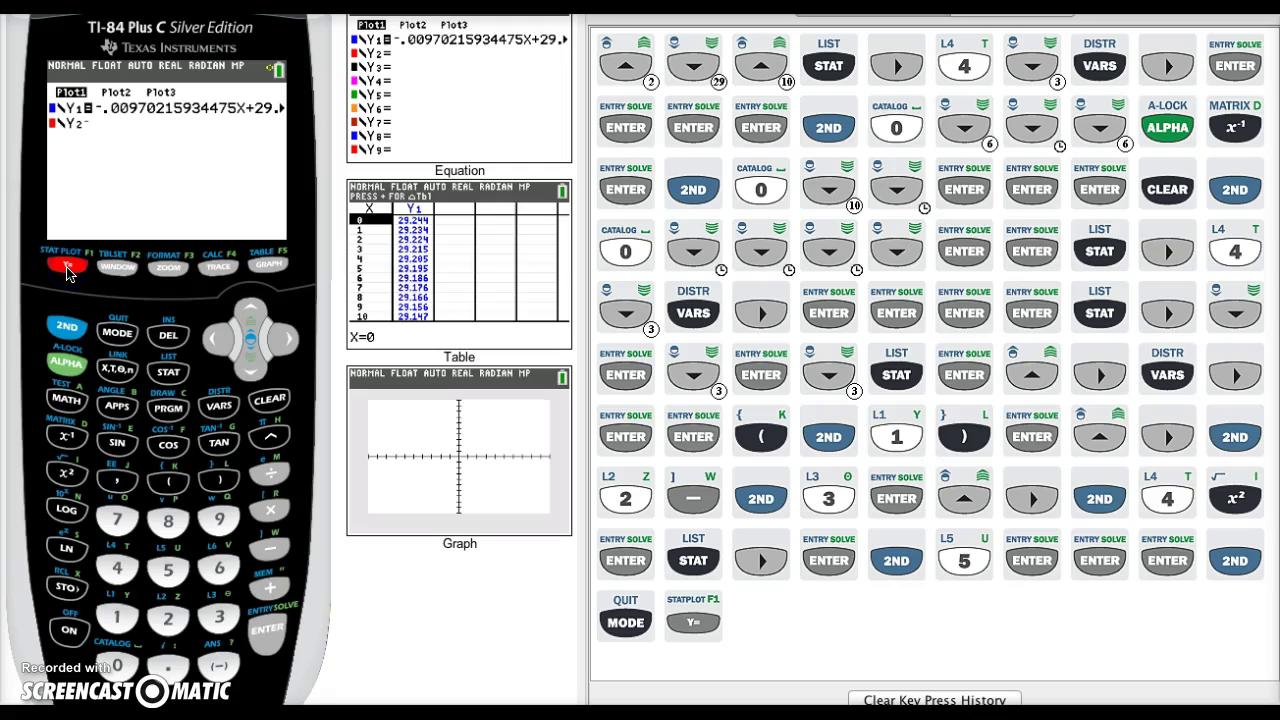
click(68, 328)
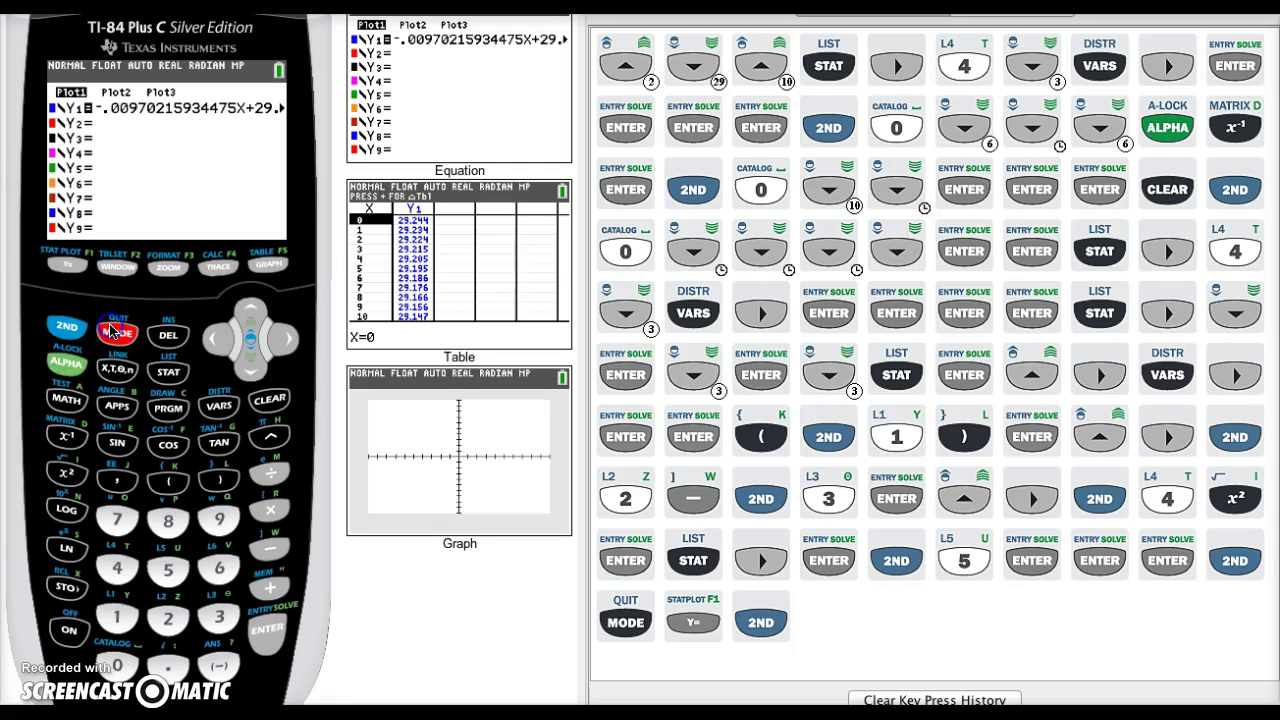
click(116, 333)
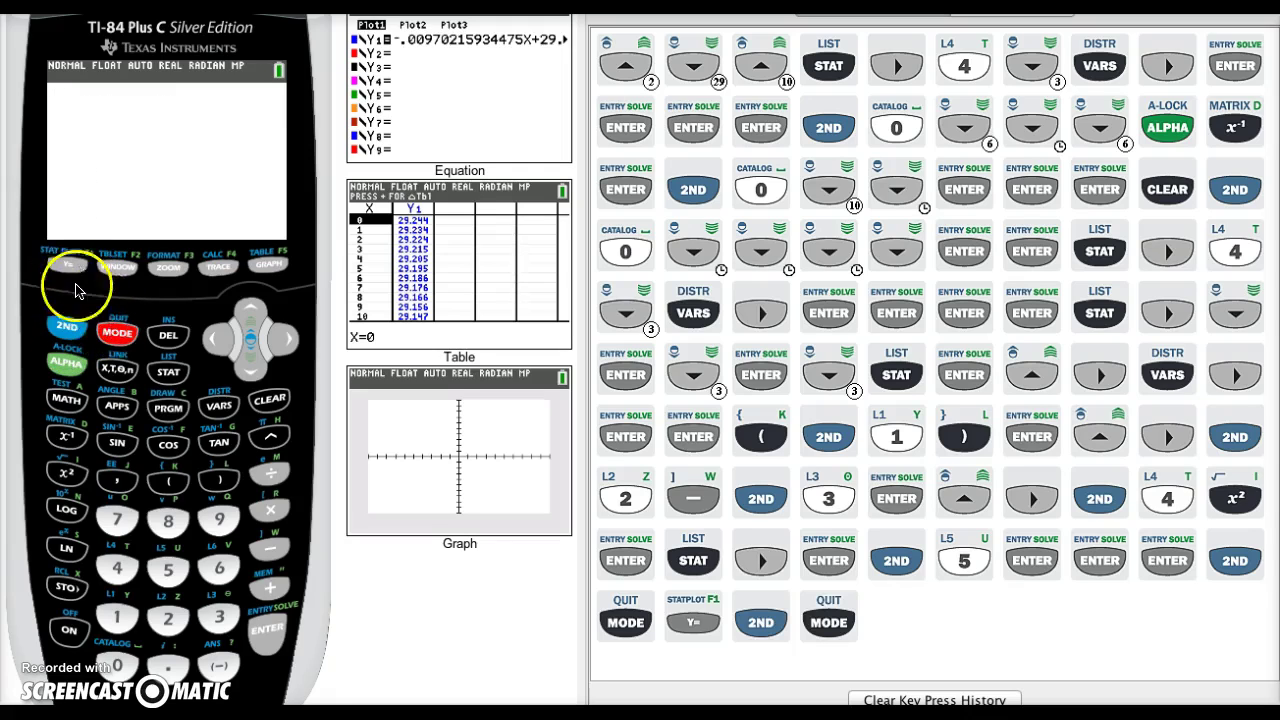
Paste Y1 from VARS and evaluate Y1(1940), getting 10.42154133.
click(215, 410)
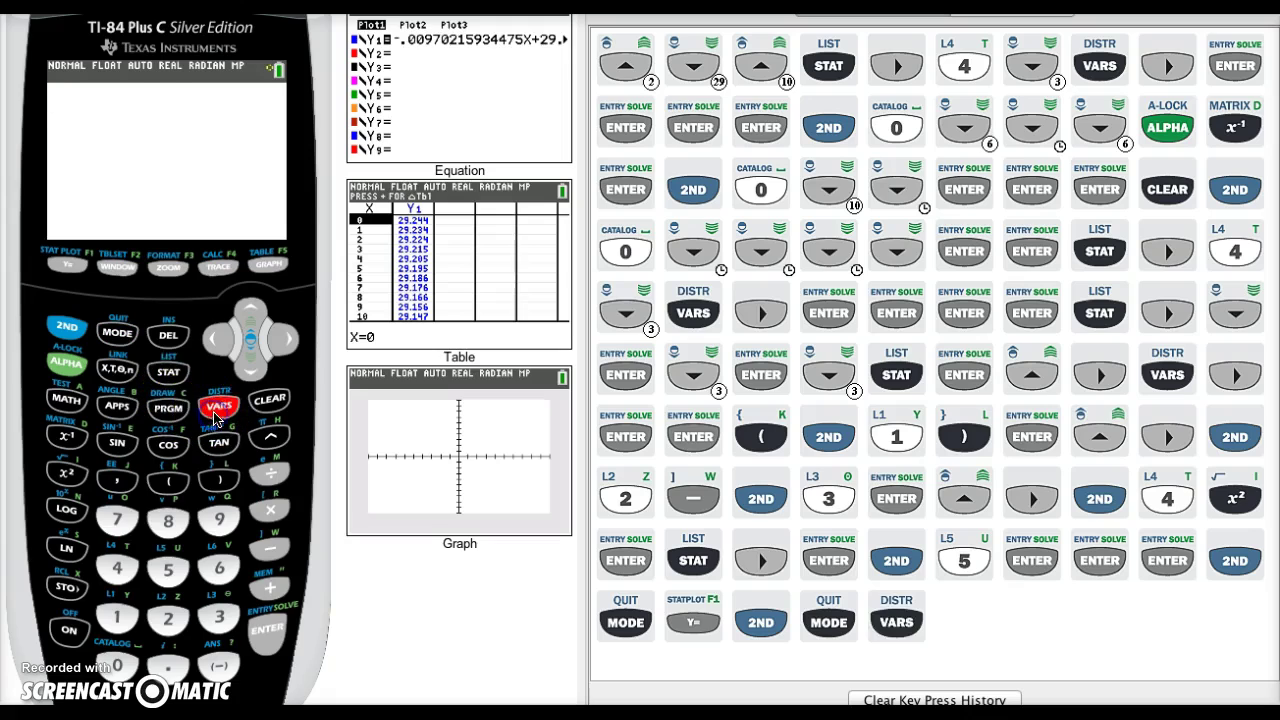
click(286, 339)
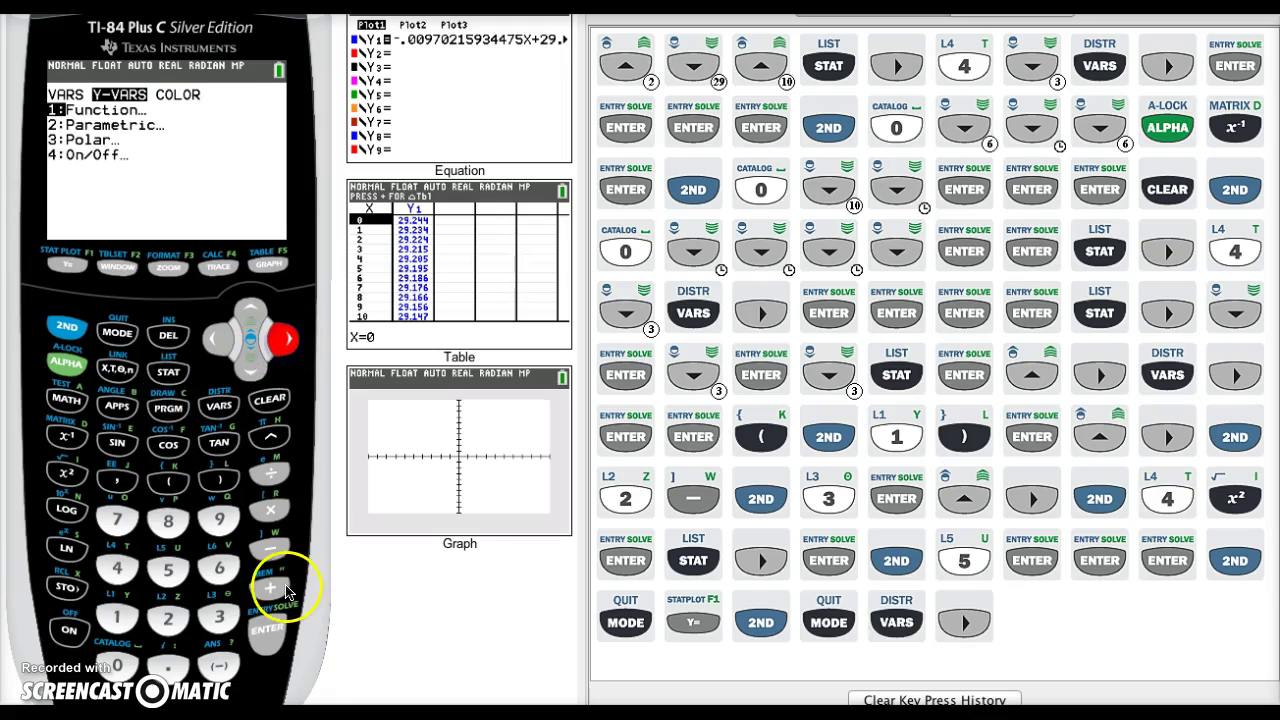
click(270, 634)
click(270, 636)
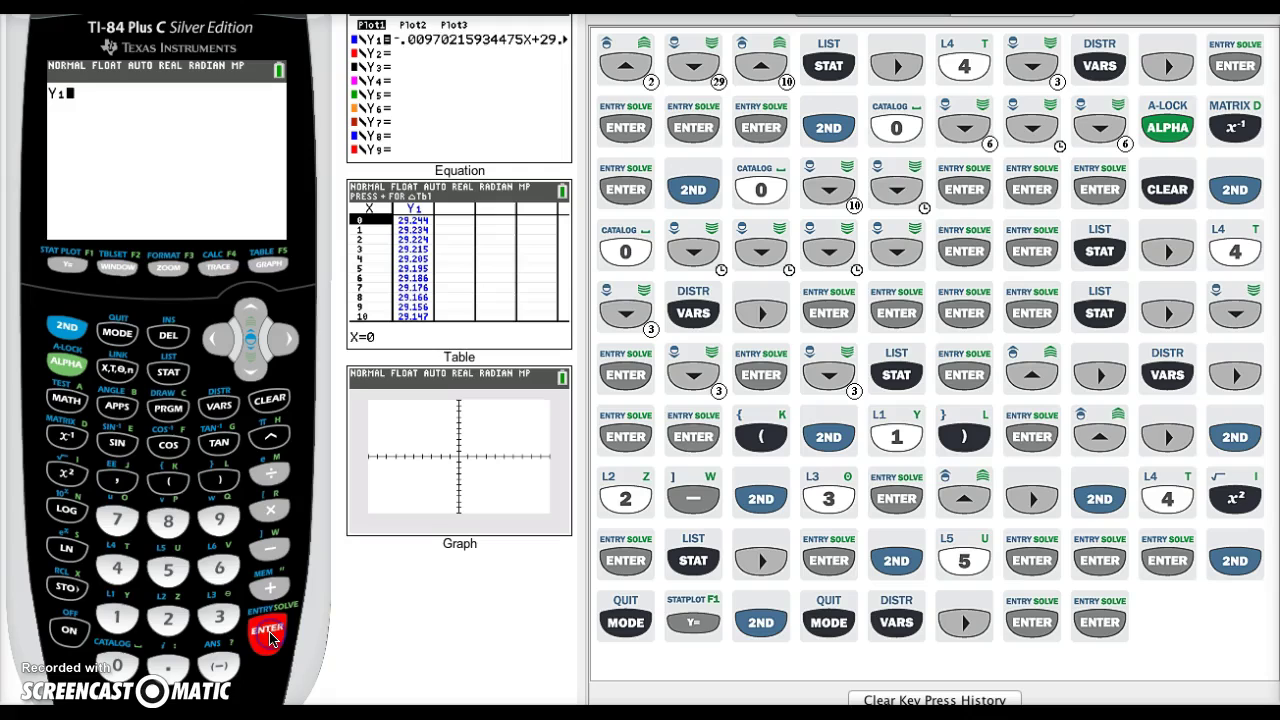
click(165, 484)
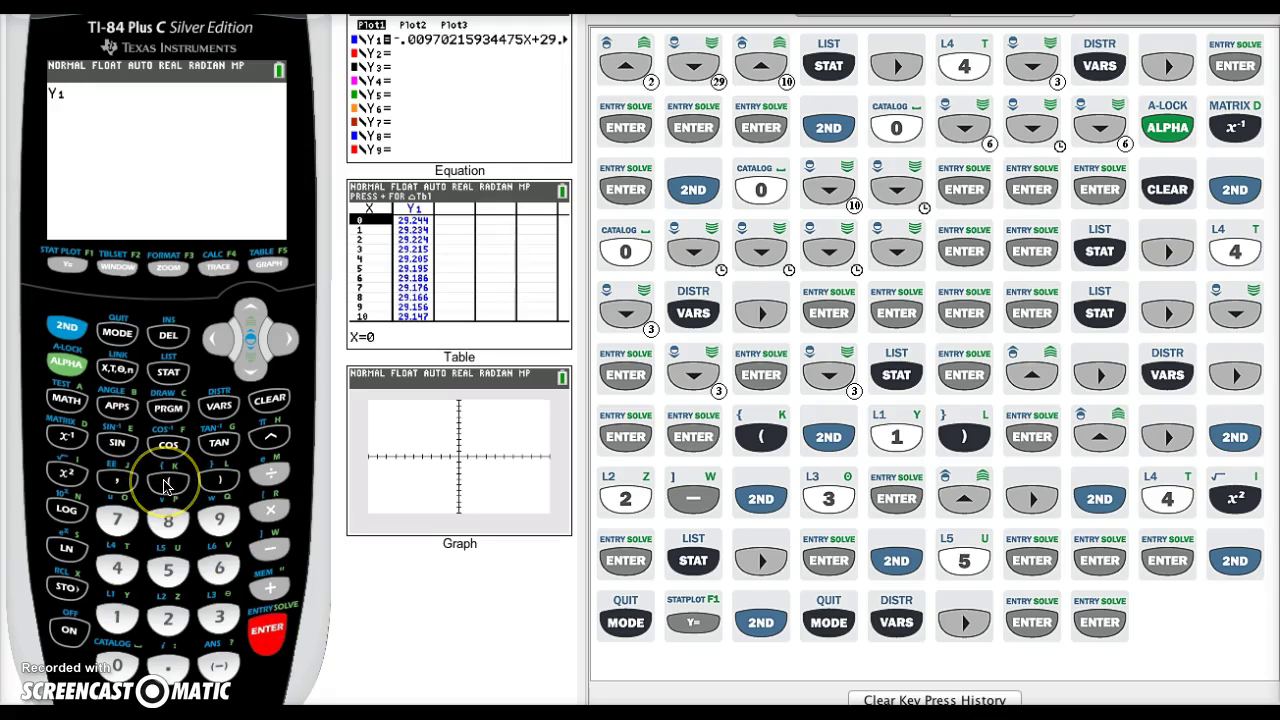
click(165, 484)
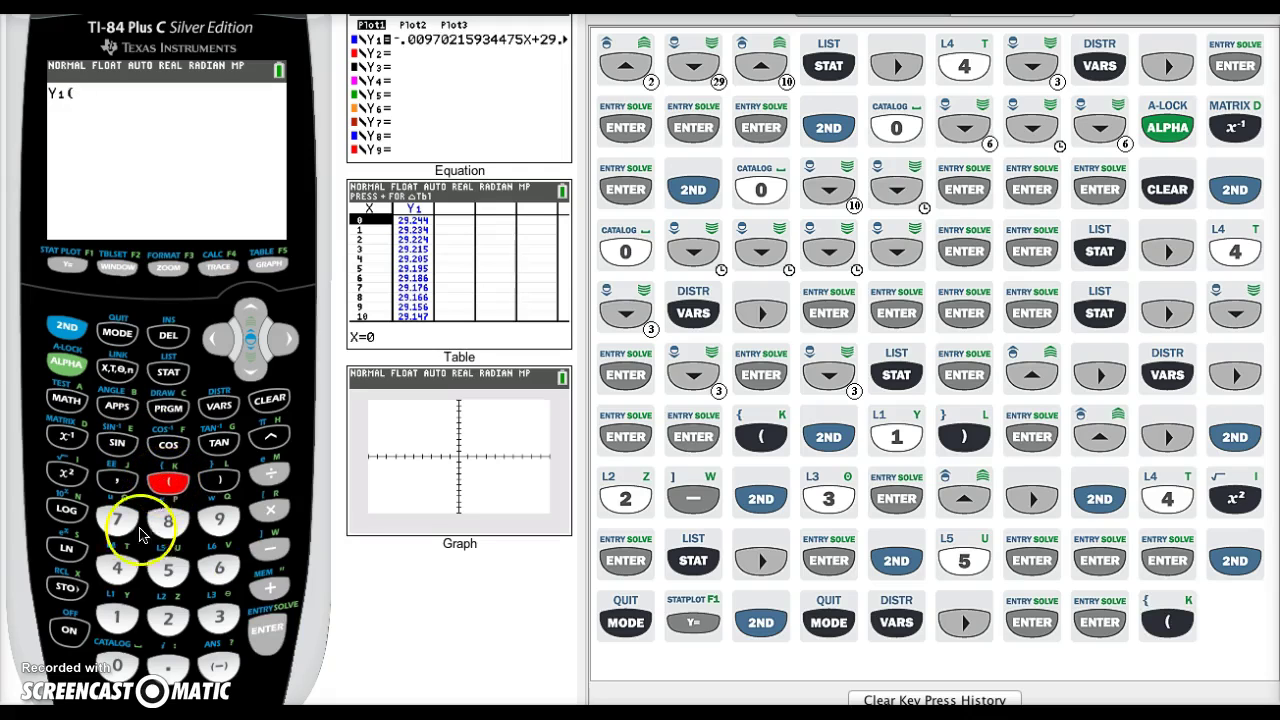
click(117, 619)
click(219, 519)
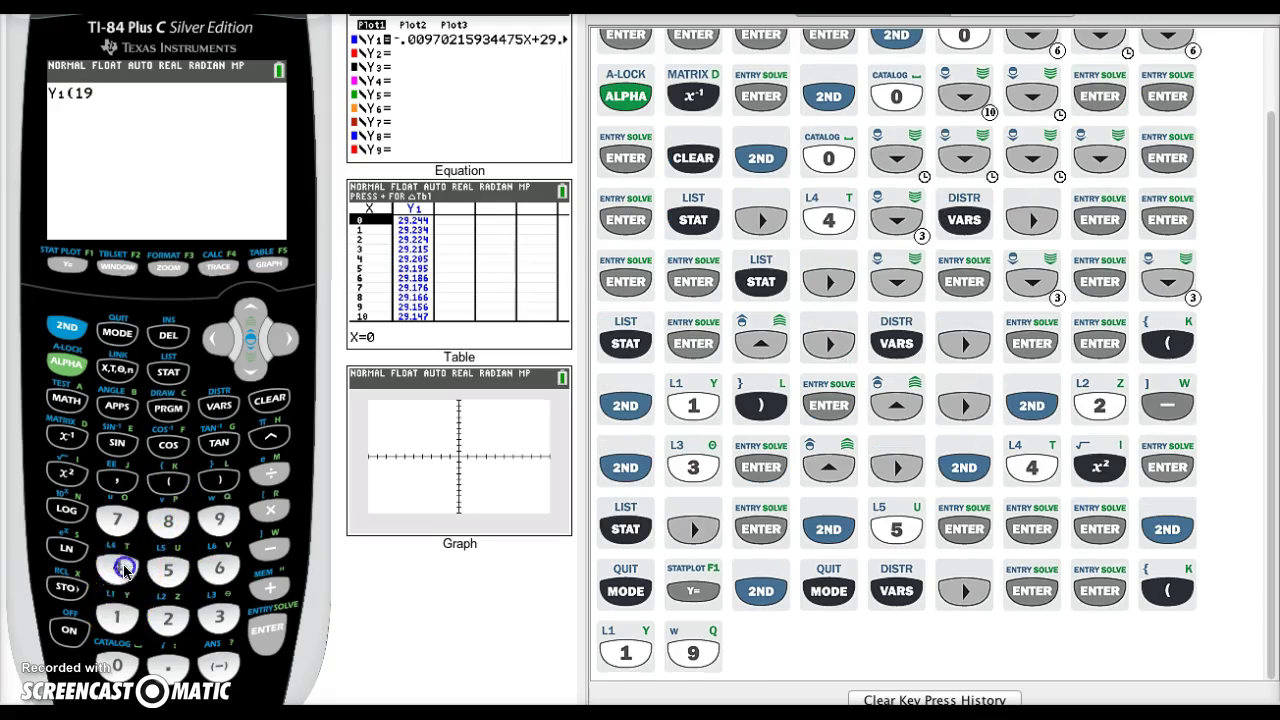
click(123, 569)
click(117, 666)
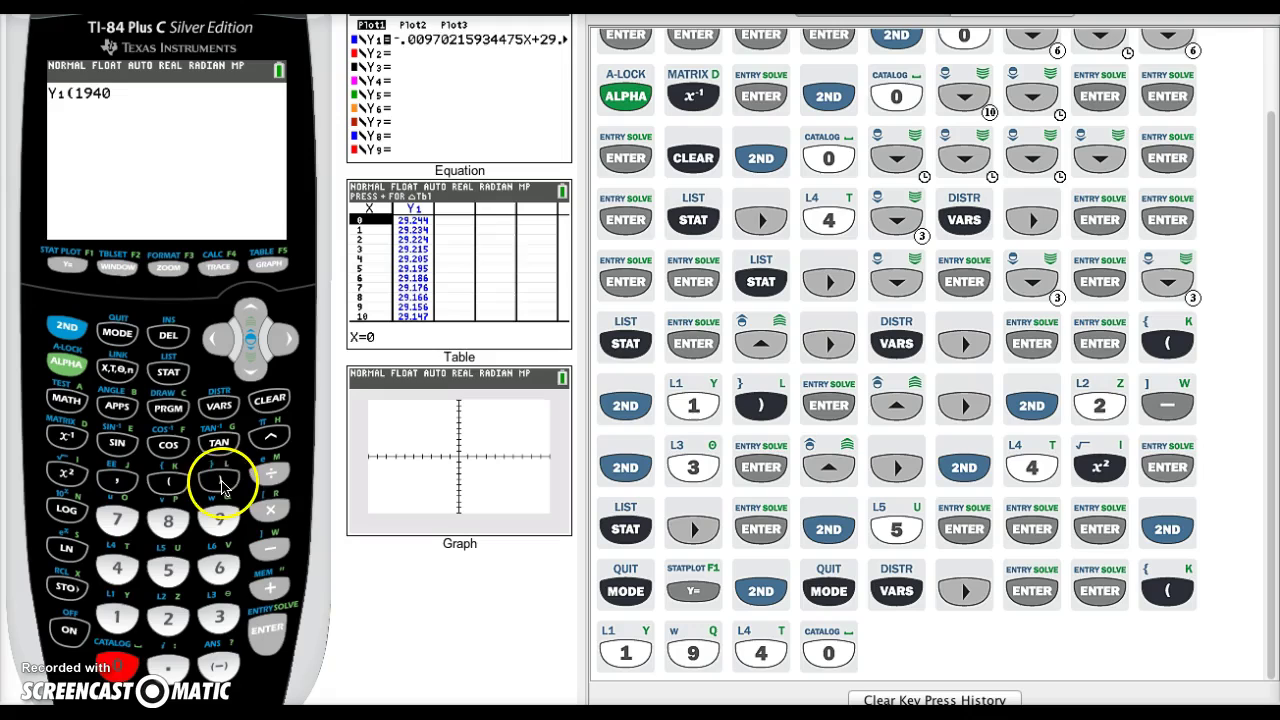
click(220, 482)
click(268, 630)
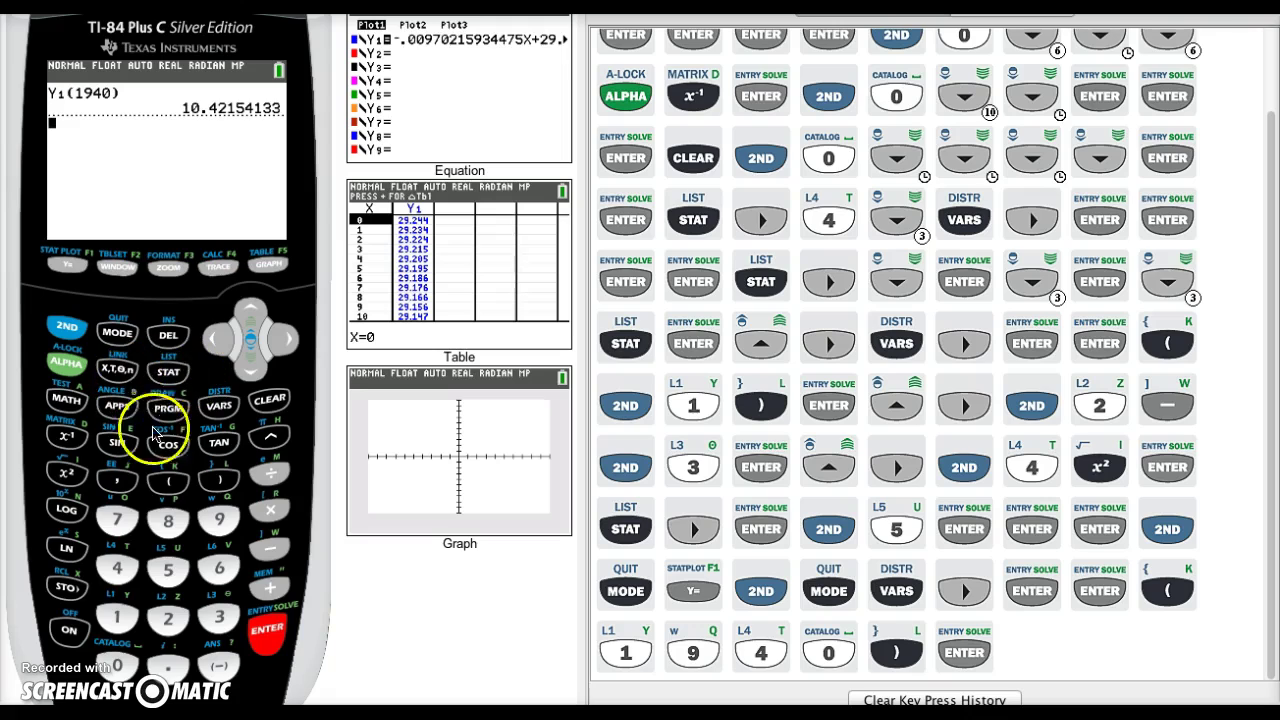
Paste Y1 from VARS and evaluate Y1(1944), getting 10.38273269.
click(222, 410)
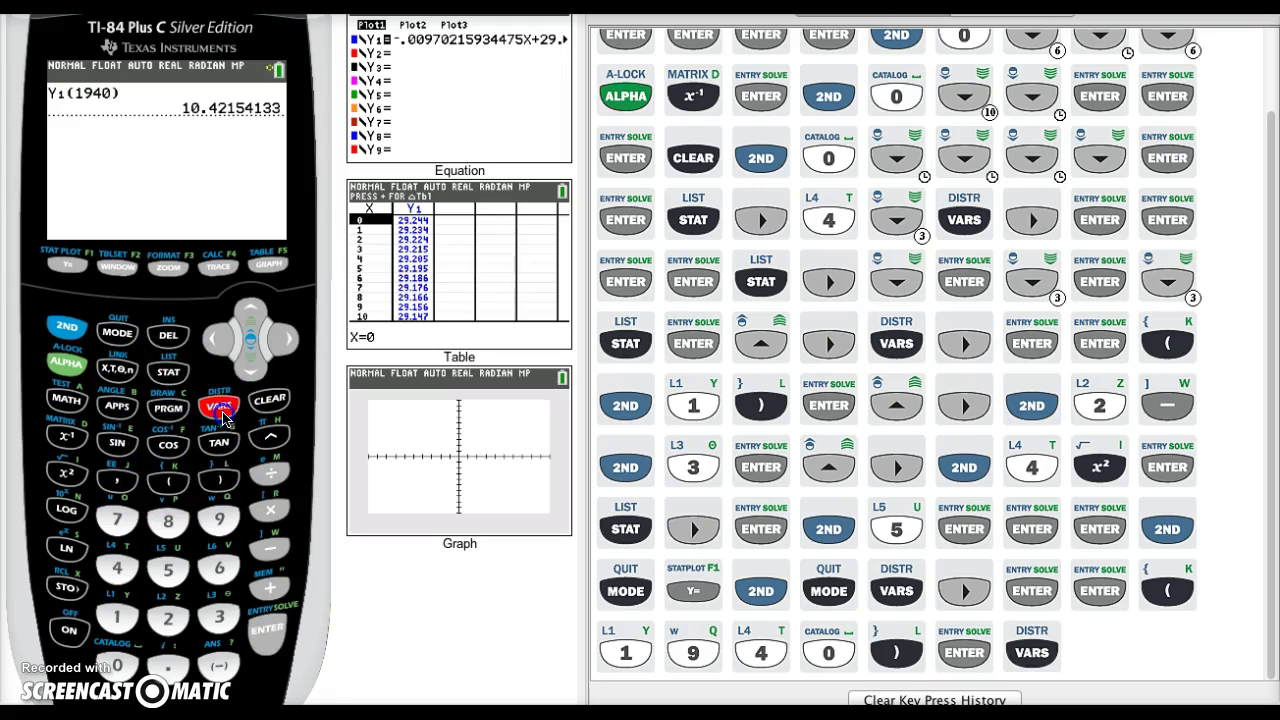
click(287, 339)
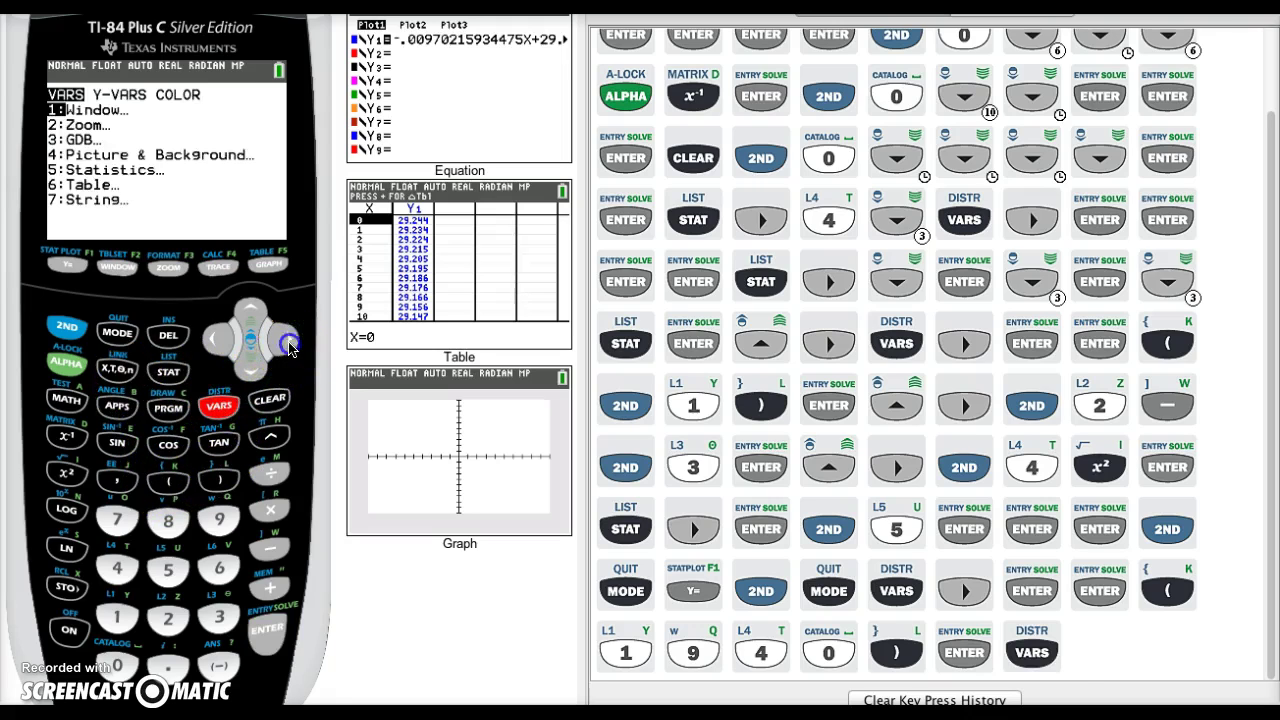
click(266, 624)
click(265, 627)
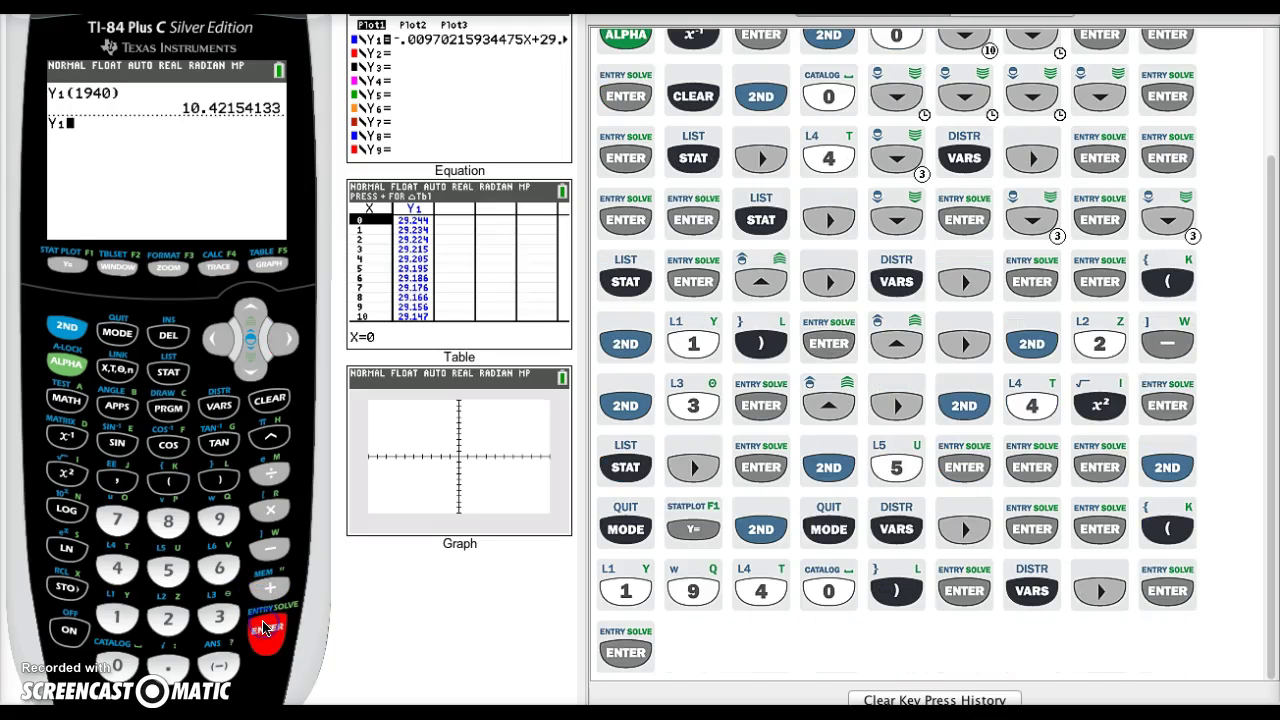
click(175, 484)
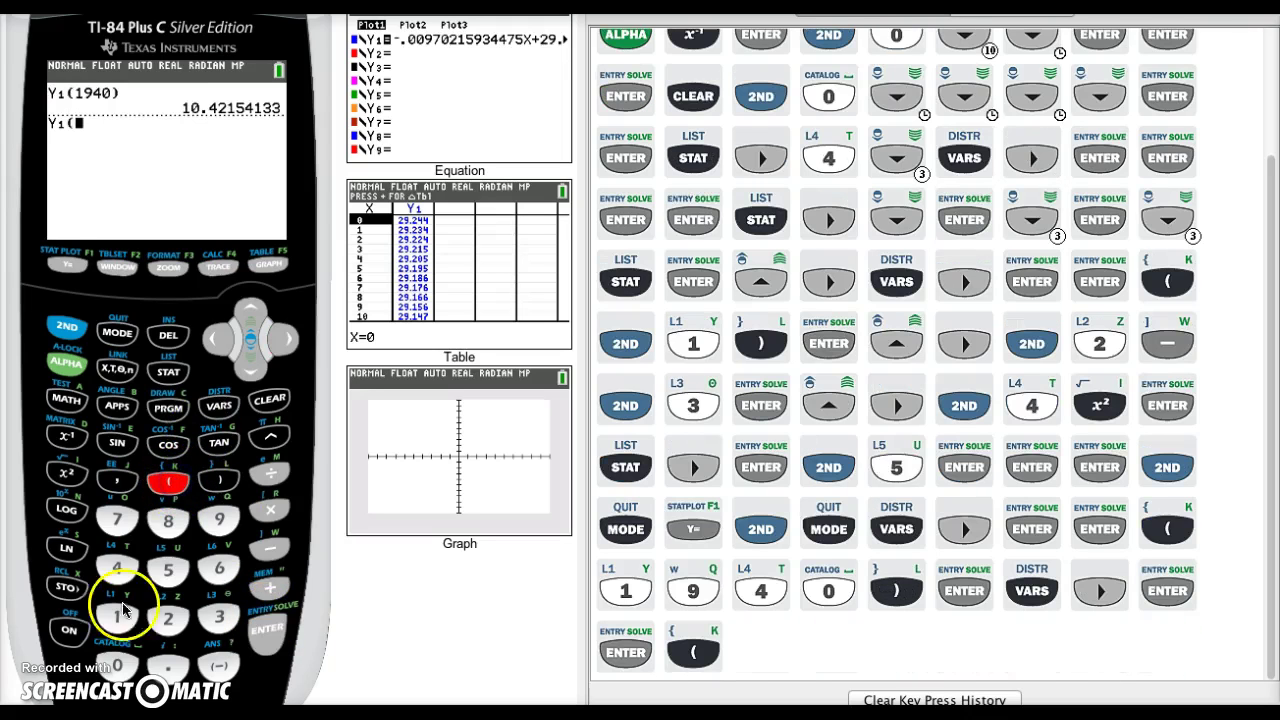
click(117, 627)
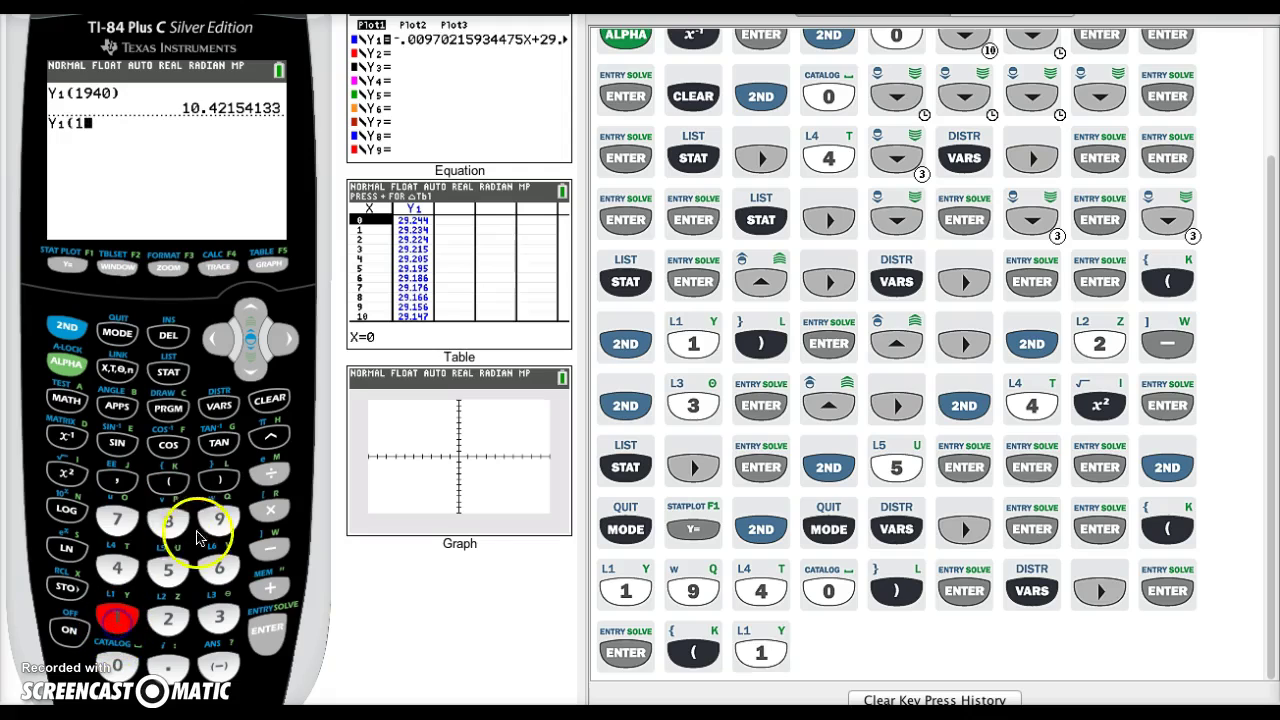
click(219, 519)
click(120, 570)
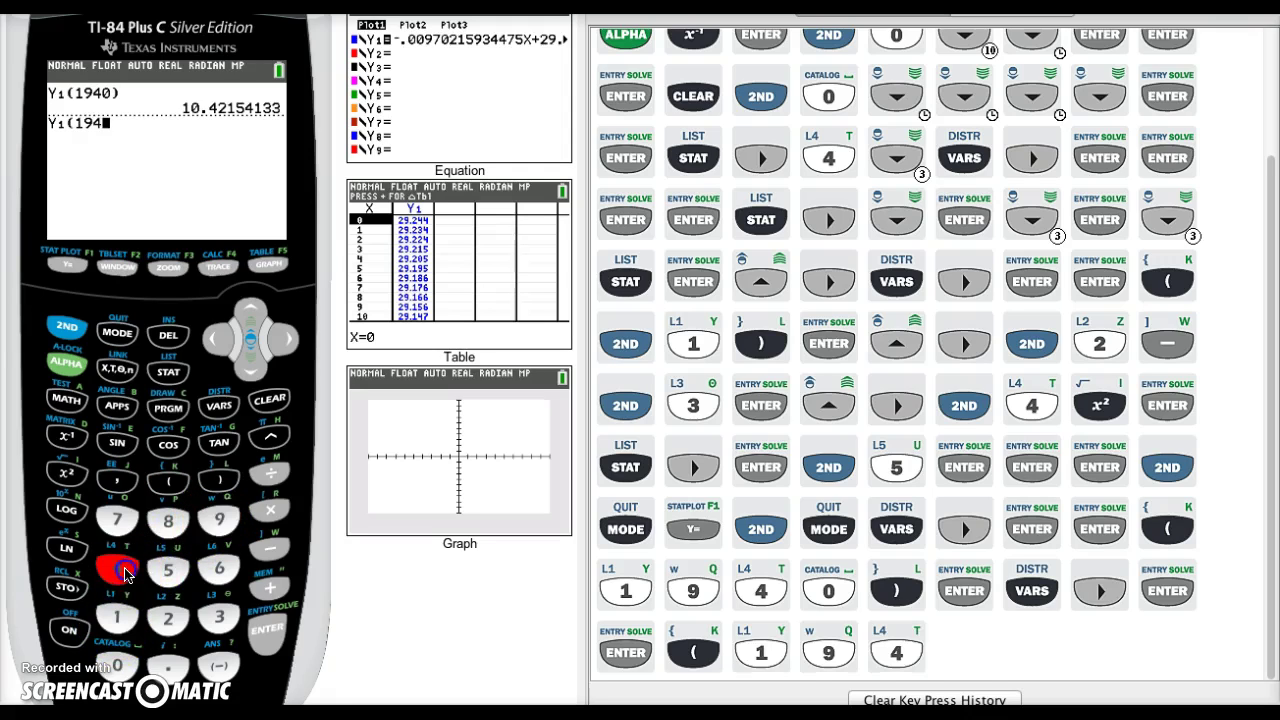
click(120, 570)
click(221, 484)
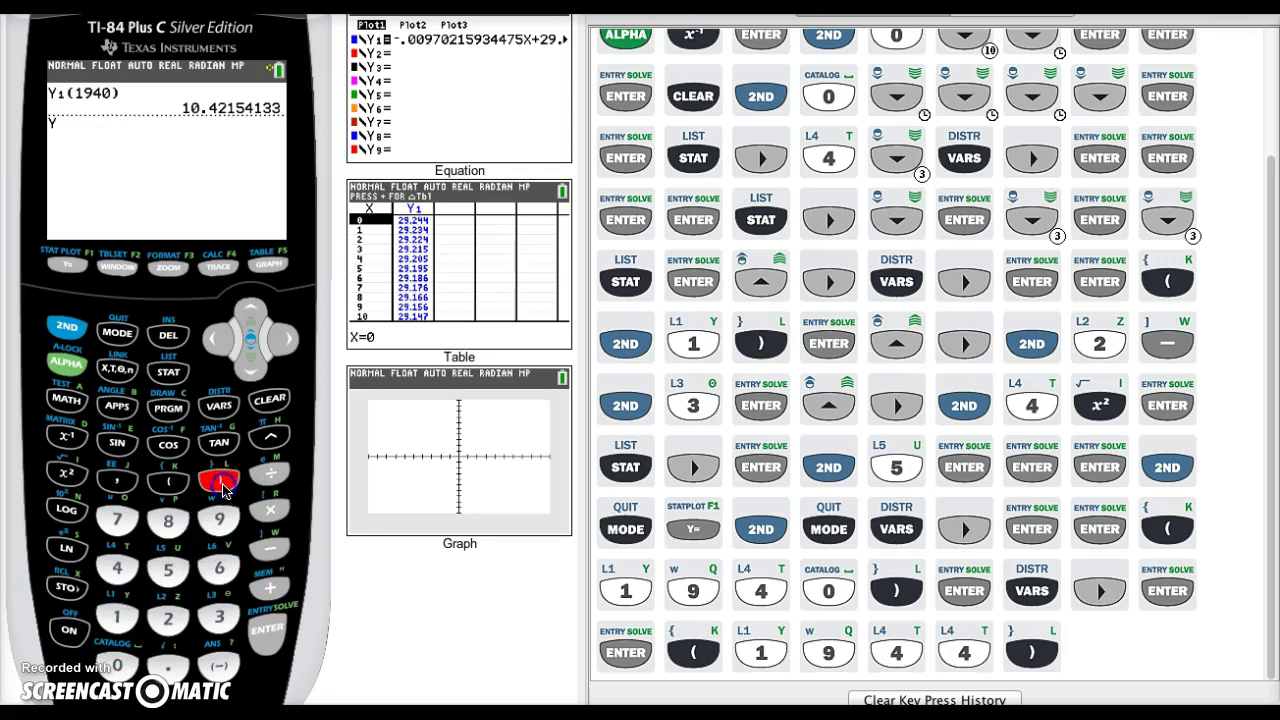
click(266, 632)
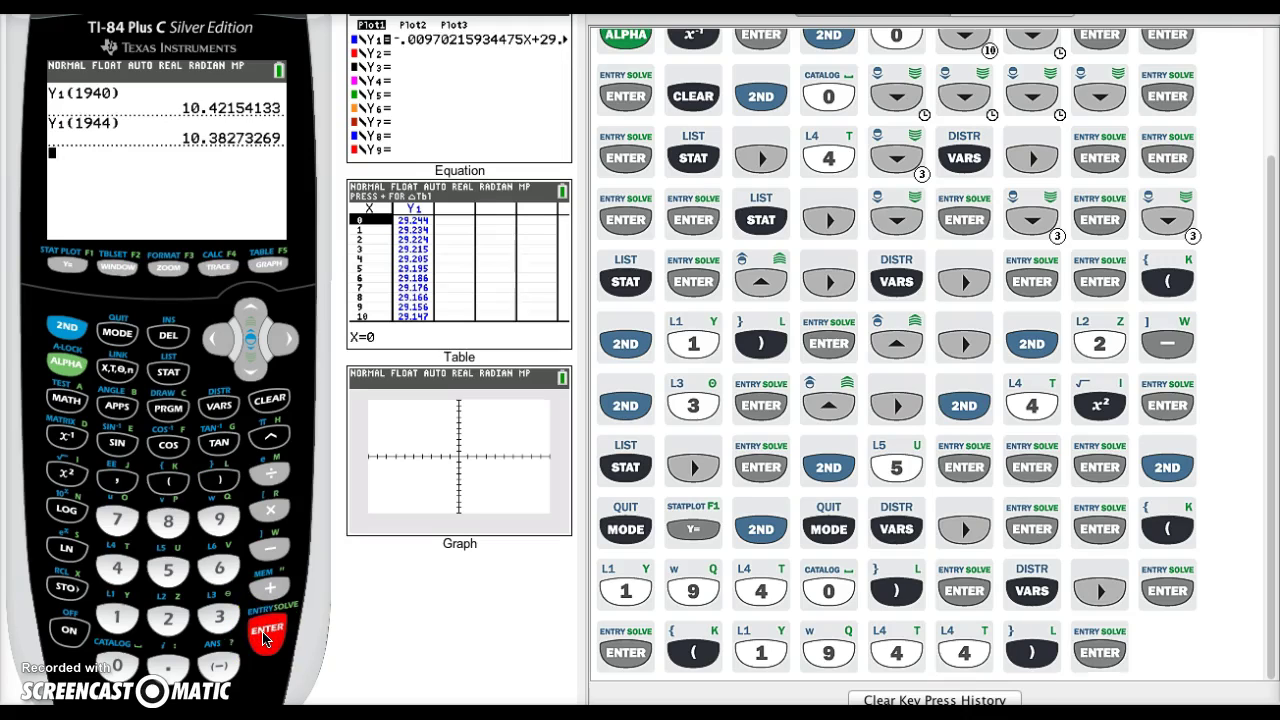